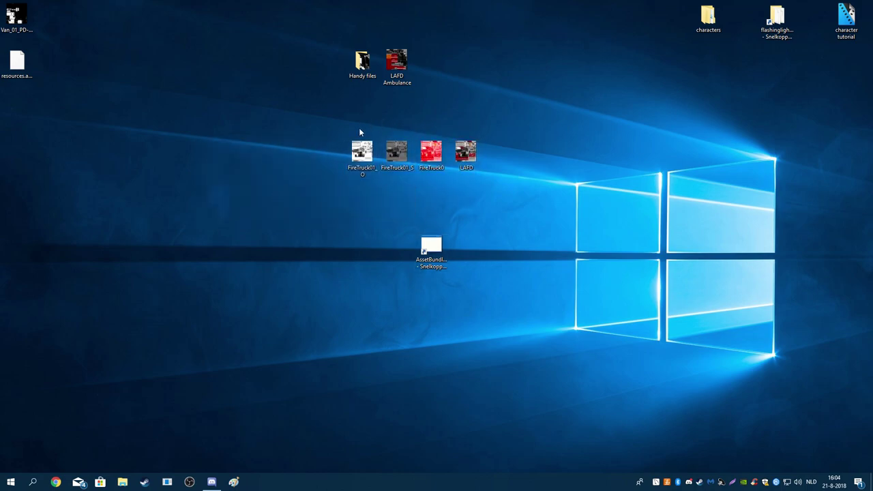
# - Open the Handy files folder showing the Veh_Ems-01-1_G and Veh_Ems-01-1_S textures
pyautogui.moveTo(459, 9); pyautogui.dragTo(313, 92)
pyautogui.click(313, 92)
pyautogui.doubleClick(363, 61)
pyautogui.moveTo(586, 349); pyautogui.dragTo(402, 326)
pyautogui.click(487, 382)
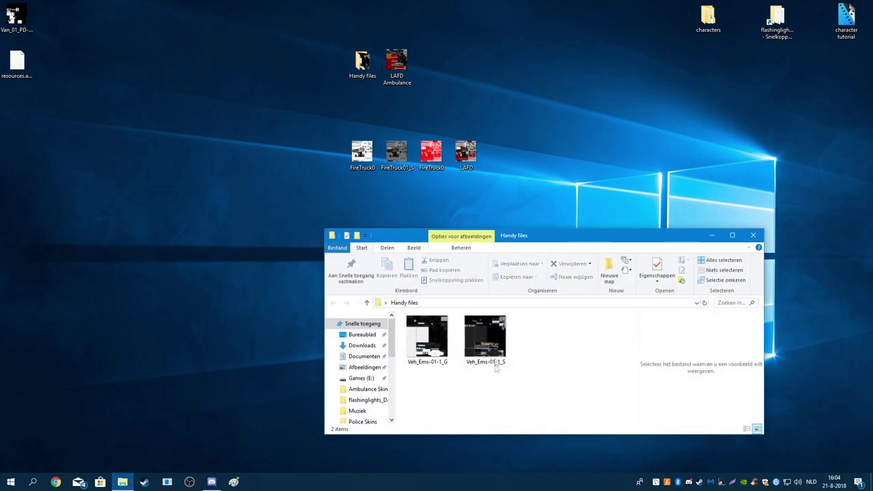
# - Move the Handy files window aside and launch Unity Assets Bundle Extractor
pyautogui.moveTo(506, 228); pyautogui.dragTo(690, 139)
pyautogui.doubleClick(431, 247)
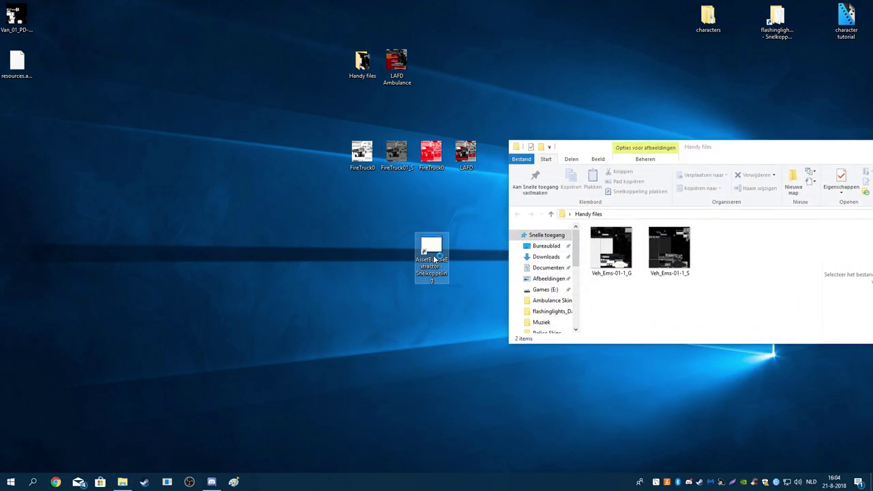
pyautogui.click(46, 54)
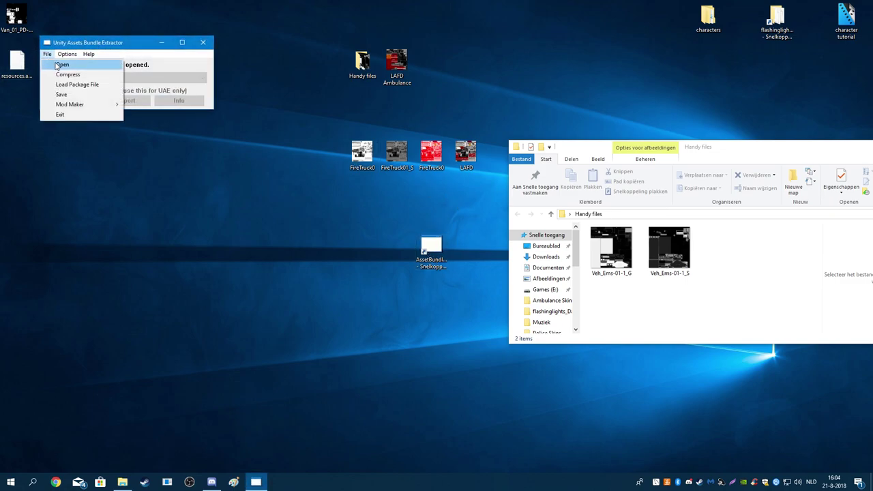
# - Open the game's resources.assets file from the flashinglights_Data folder
pyautogui.click(58, 65)
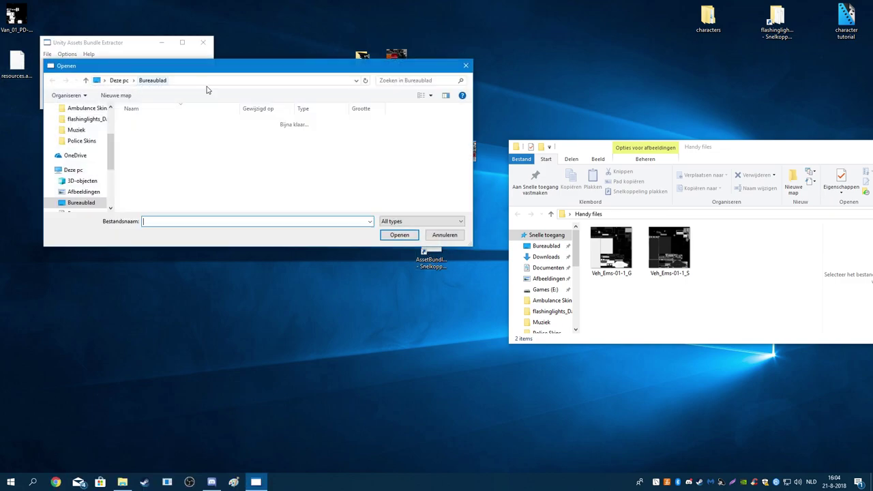
pyautogui.click(87, 130)
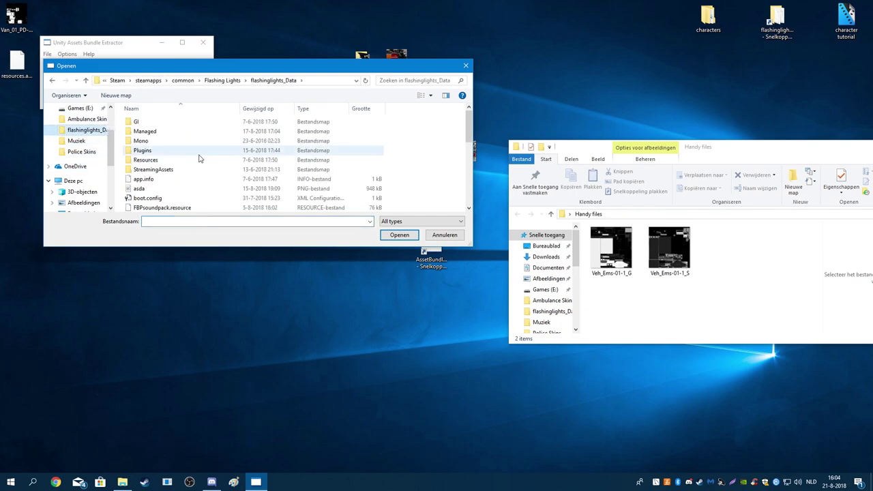
pyautogui.scroll(-3, 199, 158)
pyautogui.doubleClick(158, 138)
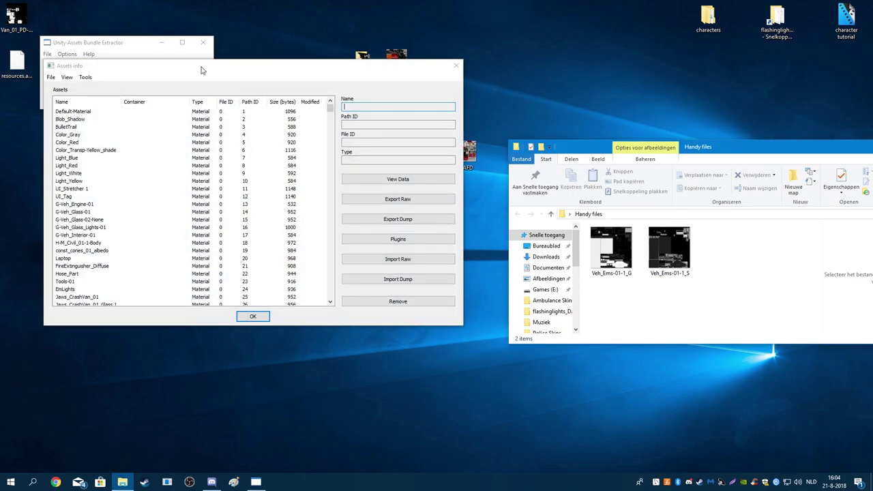
# - Sort the asset list by name and search 'ambulance' to find Ambulance01
pyautogui.moveTo(201, 70); pyautogui.dragTo(718, 121)
pyautogui.click(586, 154)
pyautogui.click(589, 186)
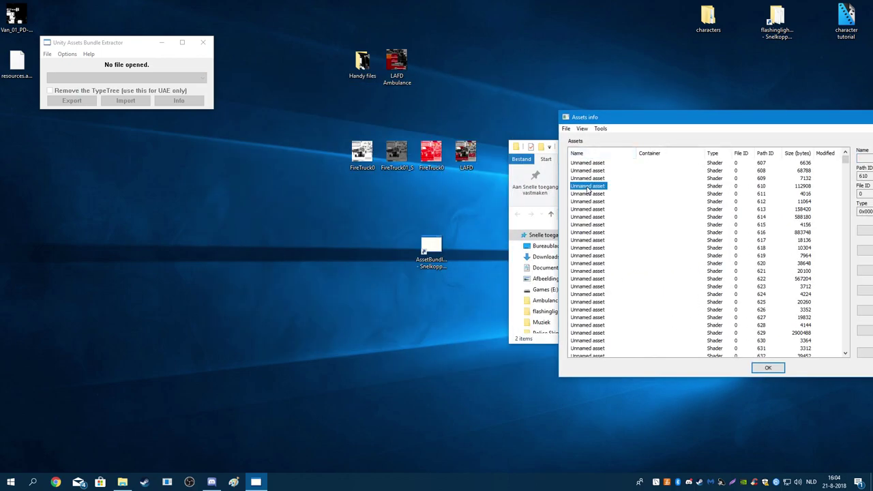
pyautogui.write('ambulance')
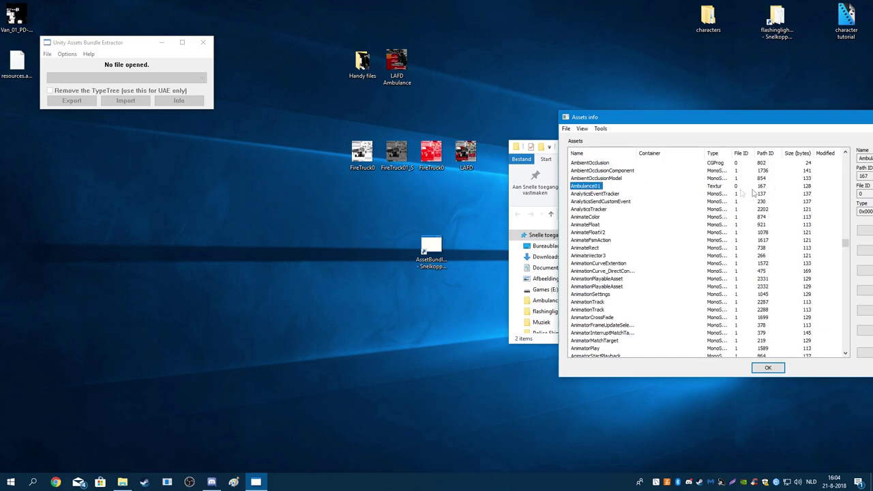
pyautogui.moveTo(740, 126); pyautogui.dragTo(524, 130)
# - Open the texture editor for Ambulance01 and start loading a replacement image
pyautogui.click(698, 293)
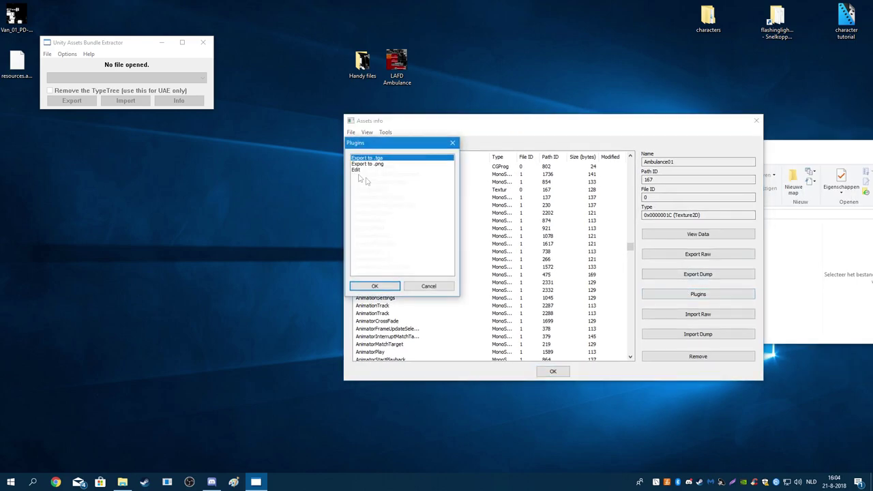
pyautogui.click(358, 170)
pyautogui.click(375, 287)
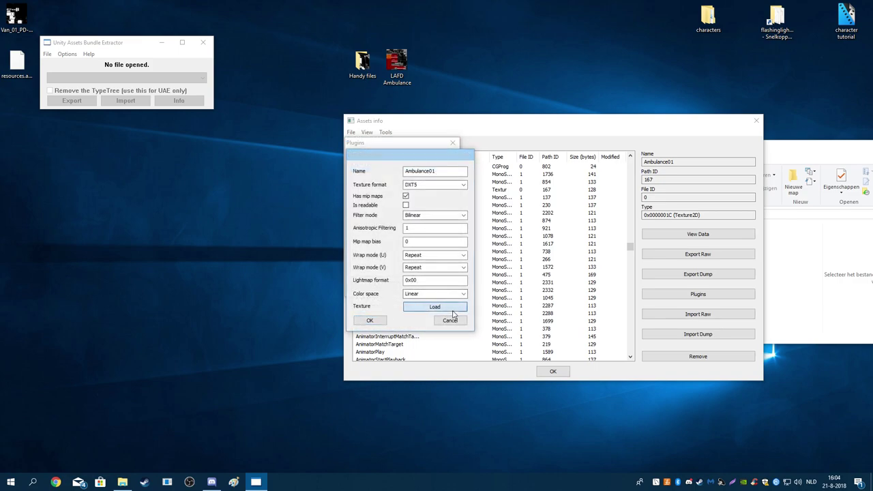
pyautogui.click(439, 305)
pyautogui.rightClick(452, 314)
pyautogui.click(413, 337)
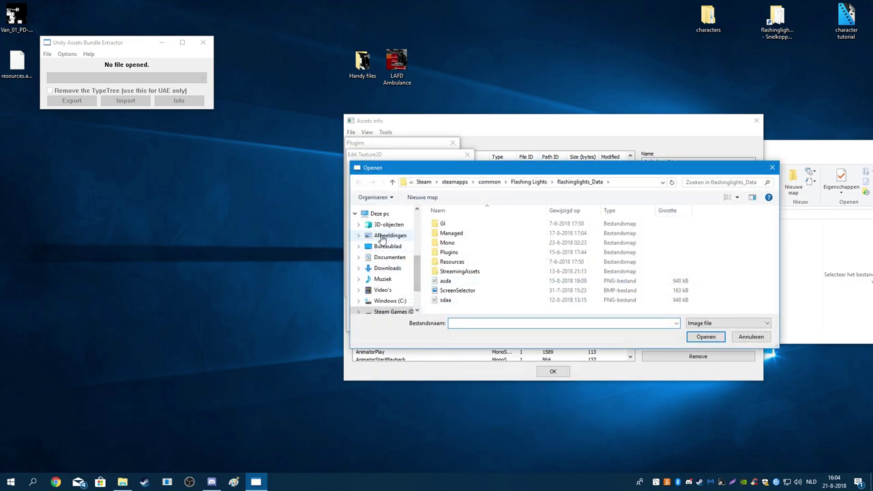
# - Load LAFD Ambulance.png from the desktop with Normal (multithread) quality and apply it
pyautogui.click(387, 246)
pyautogui.click(476, 323)
pyautogui.write('LAFD')
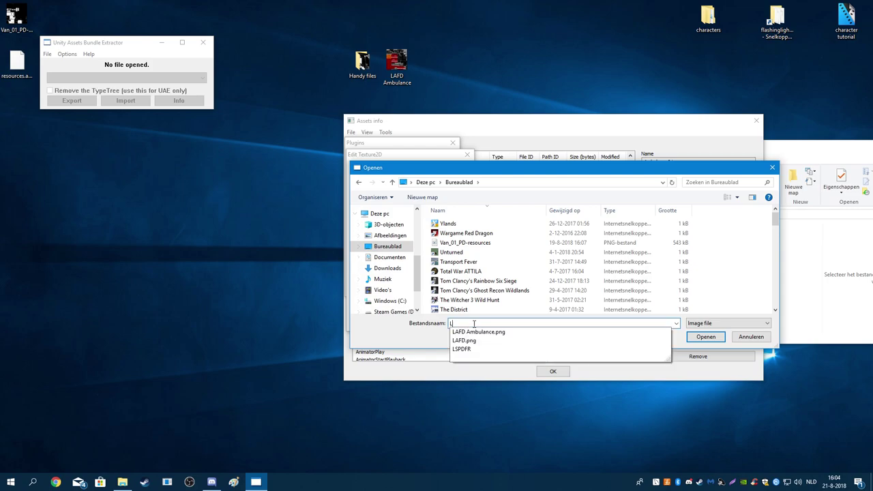
pyautogui.press('Down')
pyautogui.press('Return')
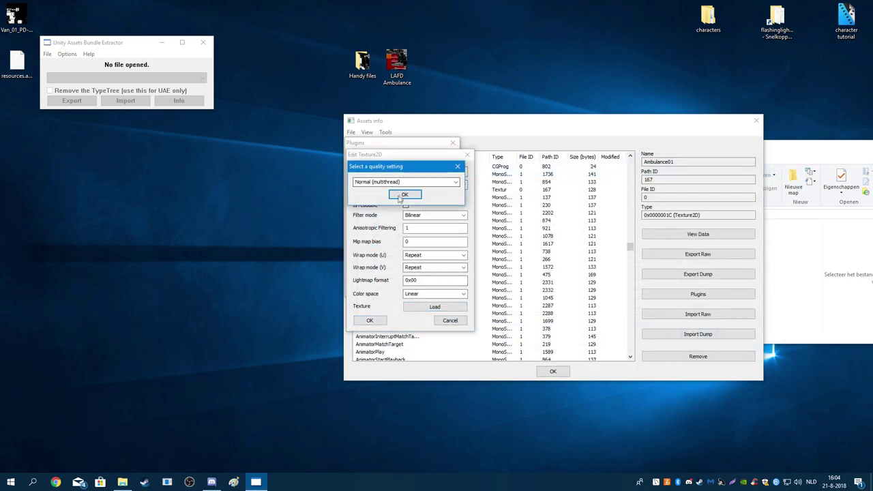
pyautogui.click(401, 195)
pyautogui.press('Return')
pyautogui.click(386, 206)
# - Reposition the Handy files window, then search the asset list for 'veh'
pyautogui.doubleClick(360, 67)
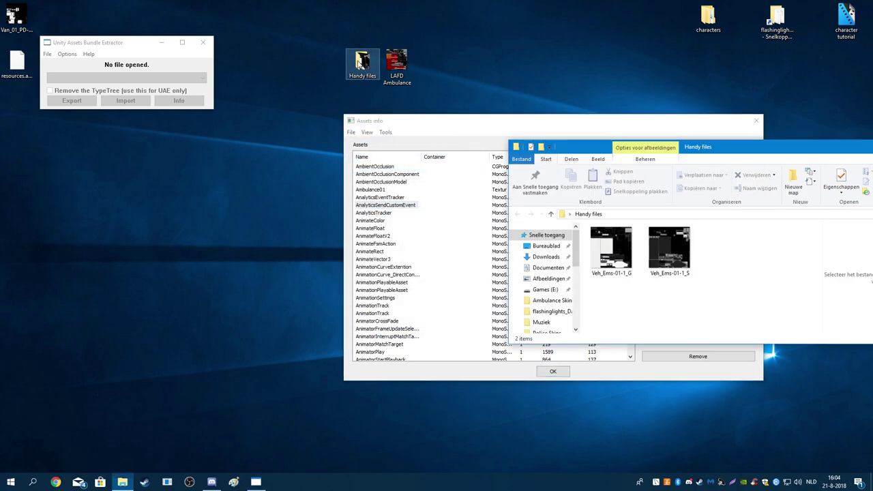
pyautogui.moveTo(699, 150); pyautogui.dragTo(750, 198)
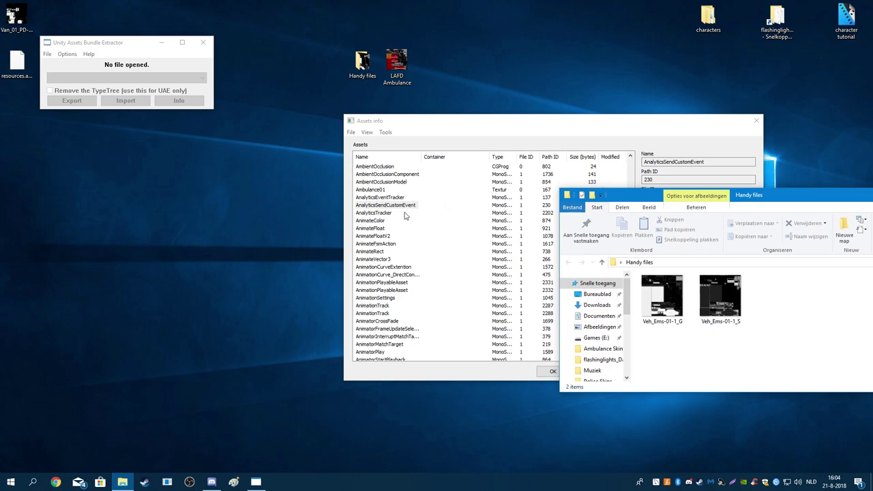
pyautogui.click(392, 223)
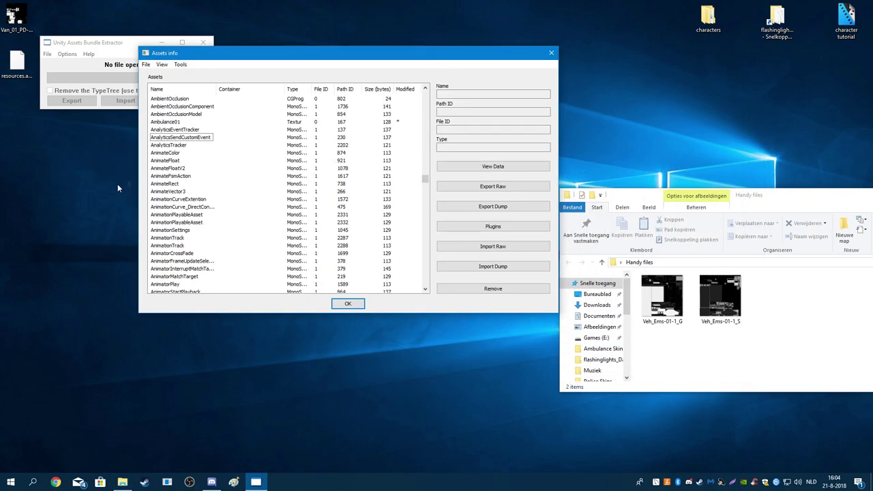
pyautogui.click(175, 138)
pyautogui.press('Up')
pyautogui.press('Up')
pyautogui.press('Up')
pyautogui.write('veh')
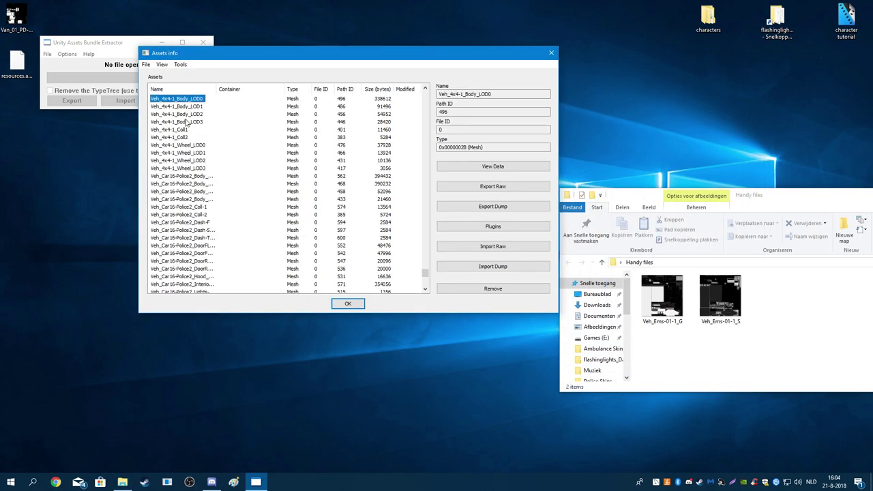
pyautogui.press('Home')
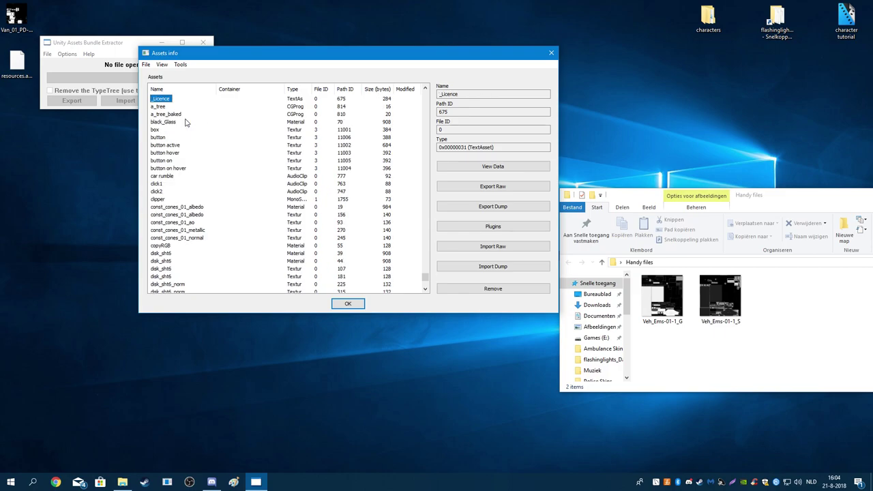
pyautogui.write('v')
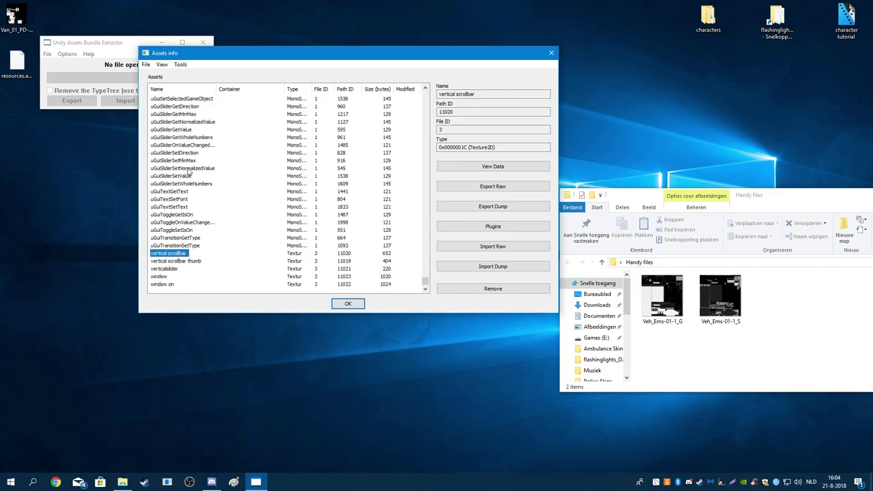
pyautogui.write('eh')
# - Scroll to the Veh_Ems-01 entries and open Plugins for Veh_Ems-01-1_G
pyautogui.scroll(-15, 186, 171)
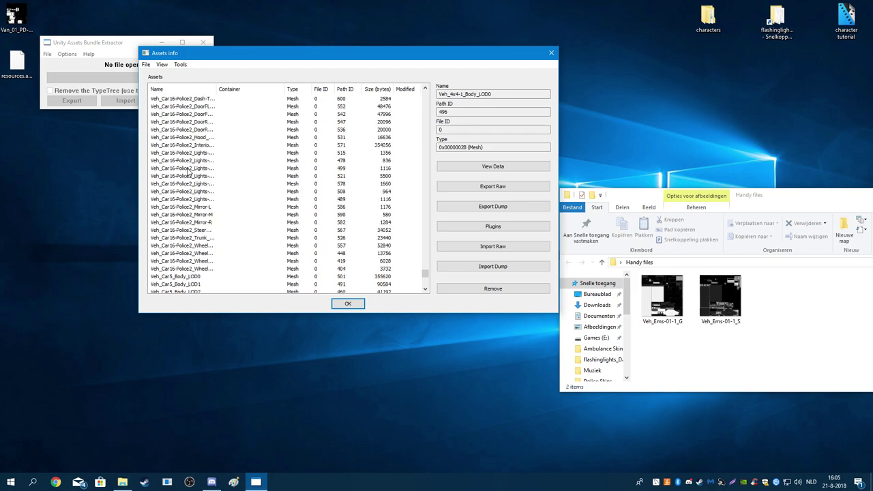
pyautogui.scroll(-5, 188, 172)
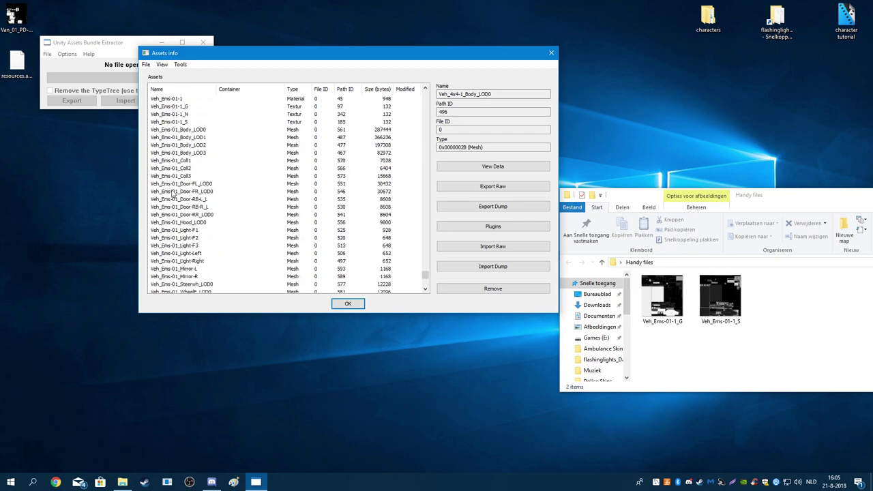
pyautogui.click(180, 161)
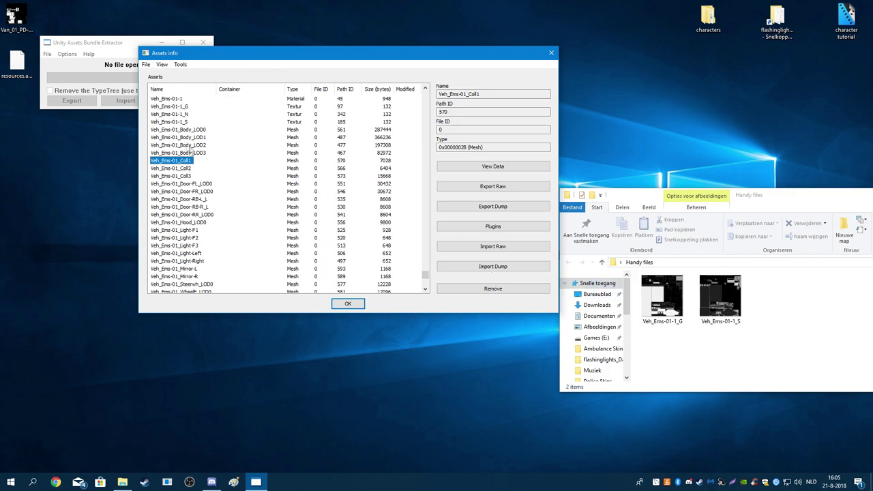
pyautogui.click(183, 114)
pyautogui.press('Up')
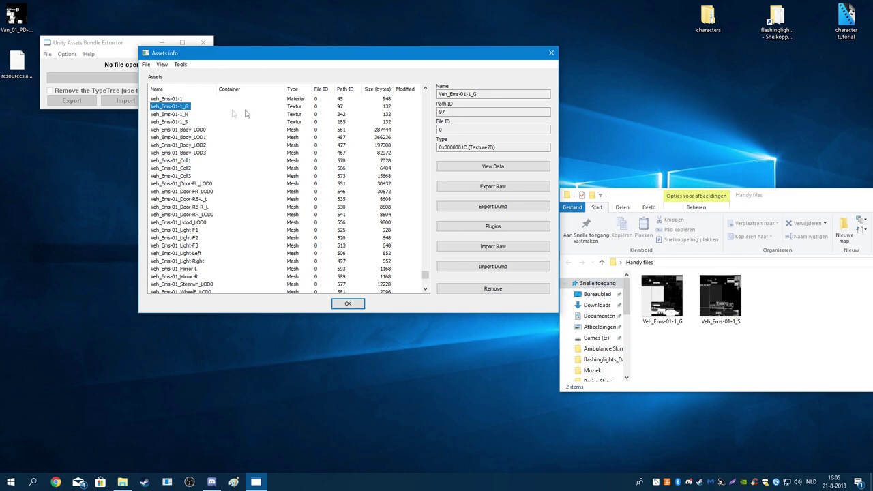
pyautogui.click(185, 122)
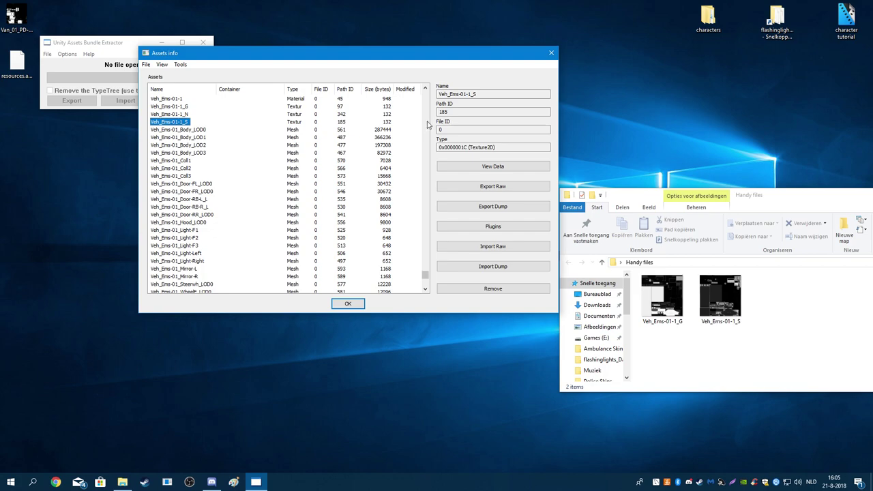
pyautogui.click(179, 107)
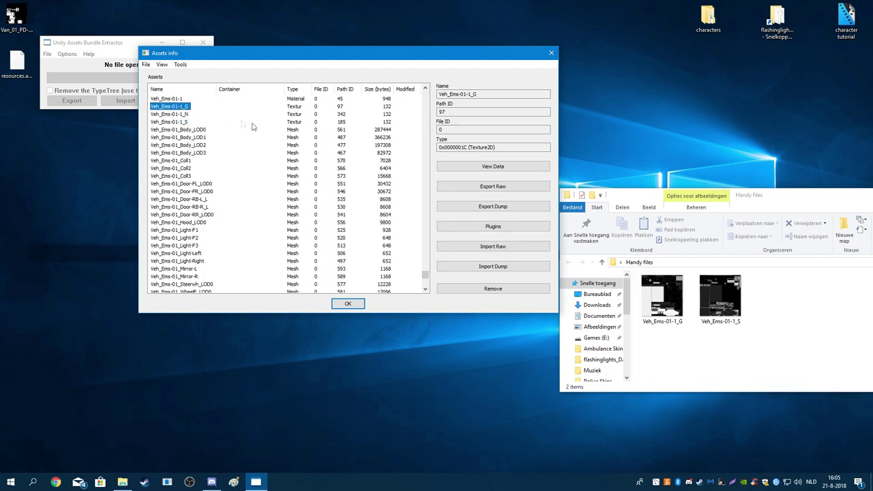
pyautogui.click(478, 225)
# - Open the texture editor for Veh_Ems-01-1_G and start loading a replacement
pyautogui.click(158, 103)
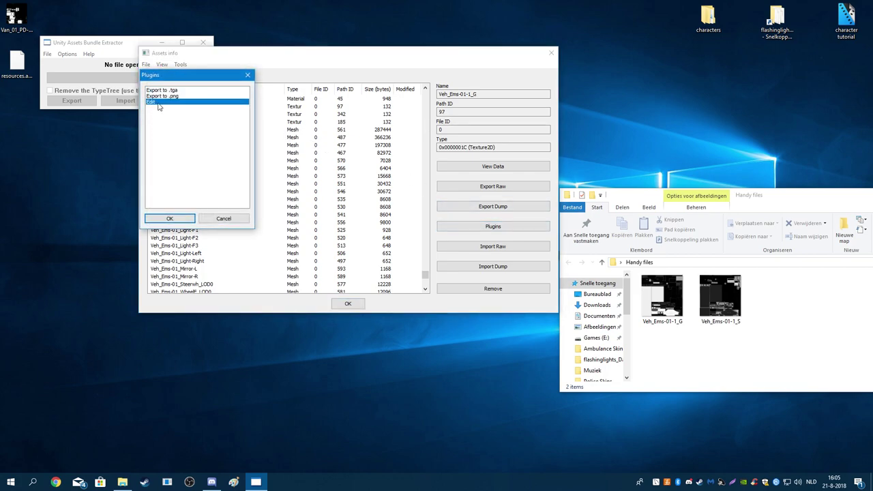
pyautogui.click(174, 219)
pyautogui.click(232, 243)
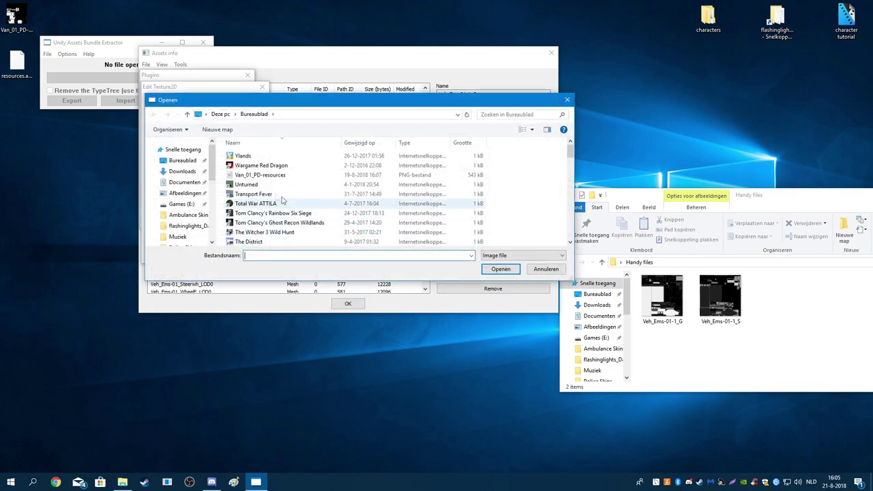
pyautogui.scroll(-5, 273, 198)
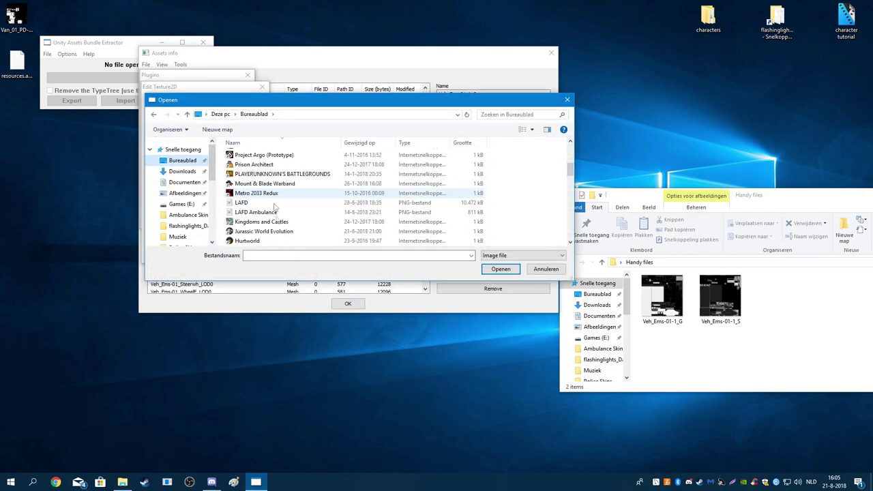
# - Load the Veh_Ems-01-1_G image from Handy files and apply it
pyautogui.click(267, 254)
pyautogui.write('ve')
pyautogui.press('BackSpace')
pyautogui.press('BackSpace')
pyautogui.write('ha')
pyautogui.click(269, 267)
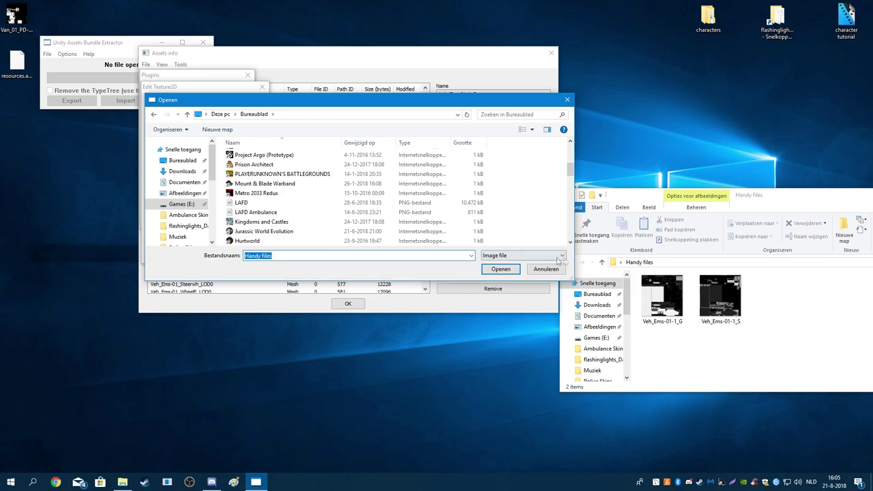
pyautogui.press('Return')
pyautogui.doubleClick(256, 160)
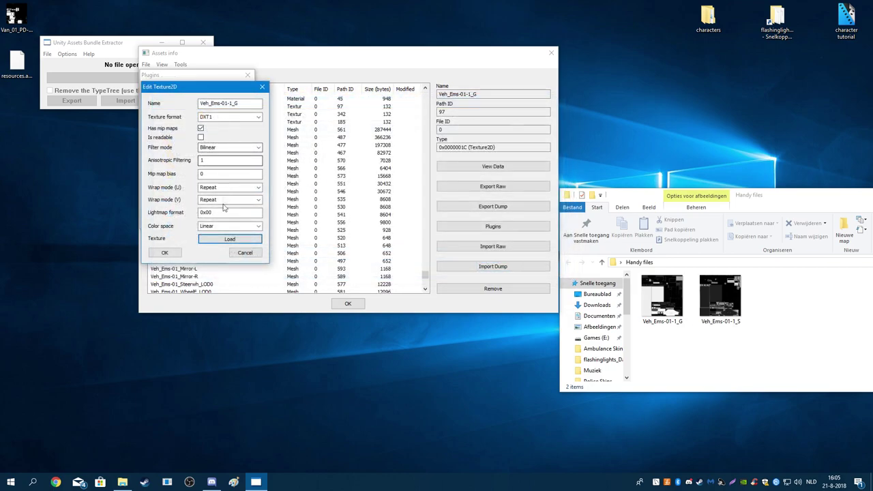
pyautogui.click(164, 253)
pyautogui.click(192, 128)
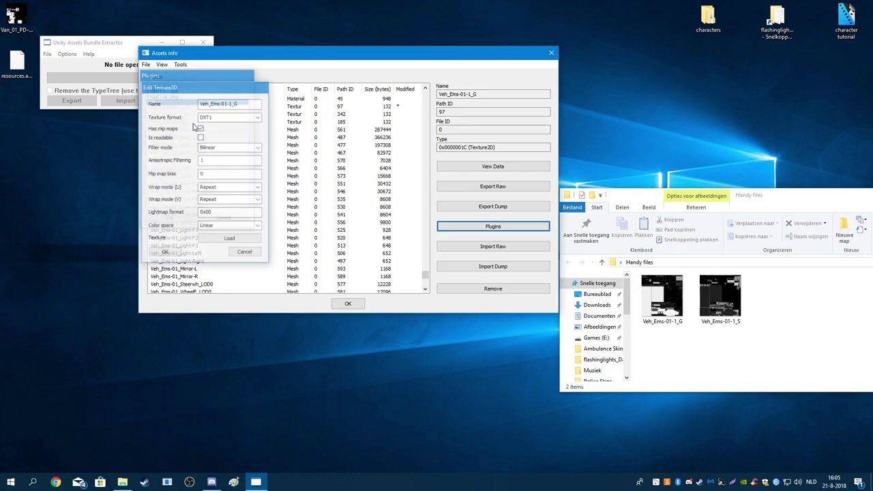
# - Replace Veh_Ems-01-1_S with its matching image from Handy files
pyautogui.click(171, 122)
pyautogui.click(491, 228)
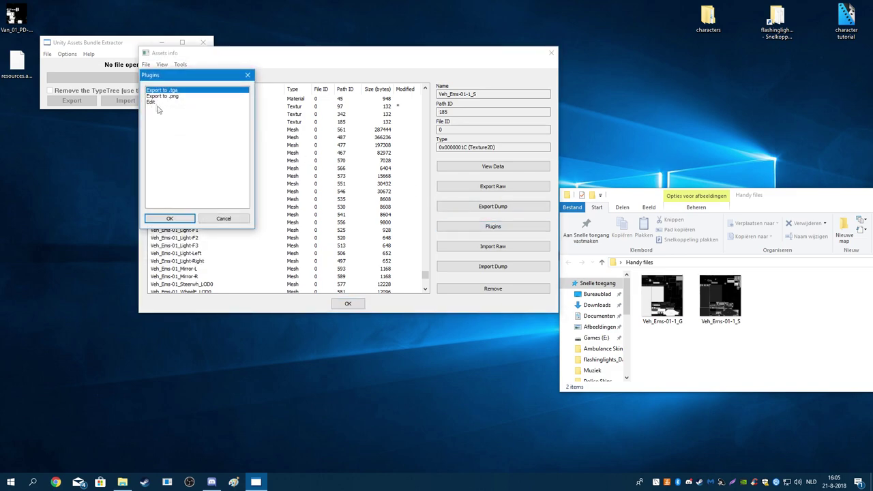
pyautogui.click(159, 102)
pyautogui.click(170, 219)
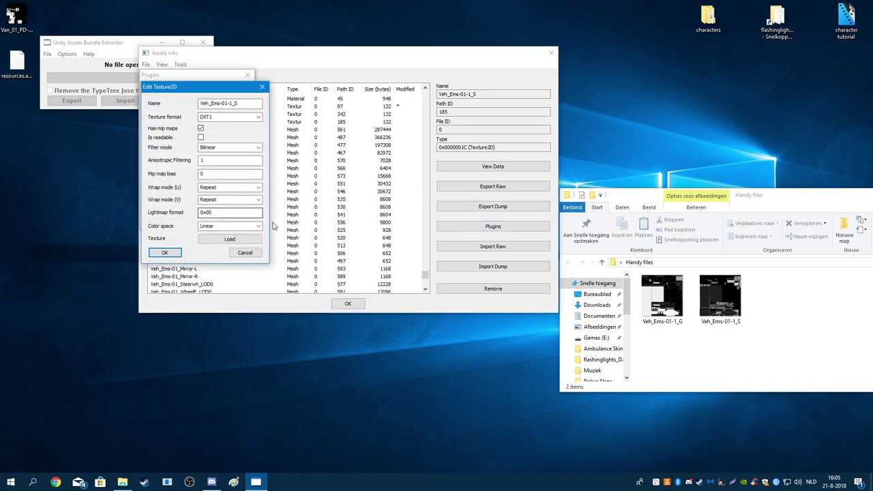
pyautogui.click(231, 239)
pyautogui.doubleClick(280, 177)
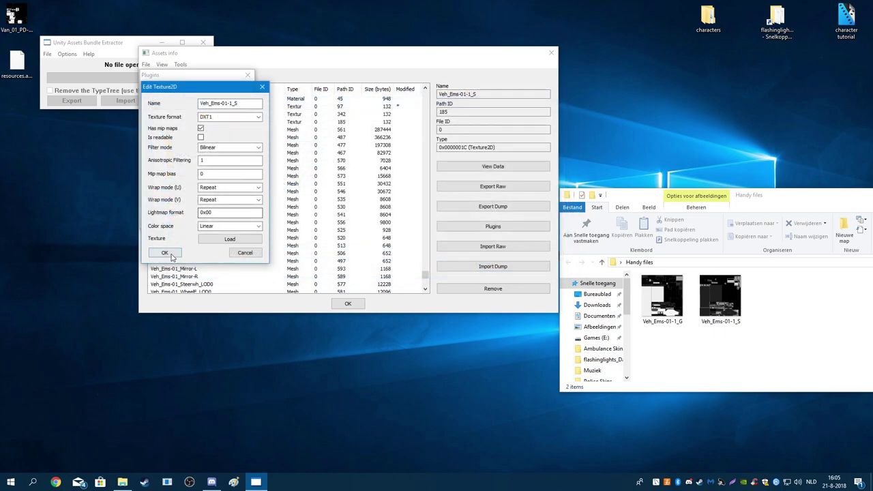
pyautogui.click(165, 253)
pyautogui.click(200, 128)
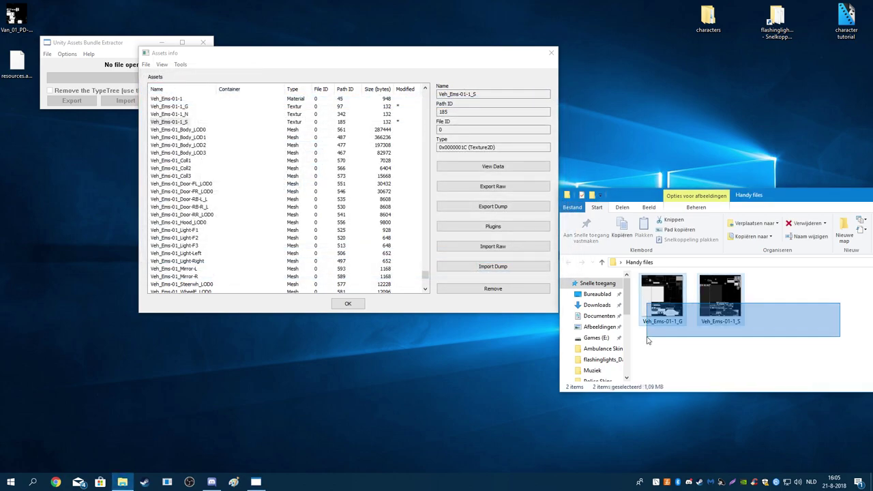
# - Close the Handy files Explorer window
pyautogui.click(698, 361)
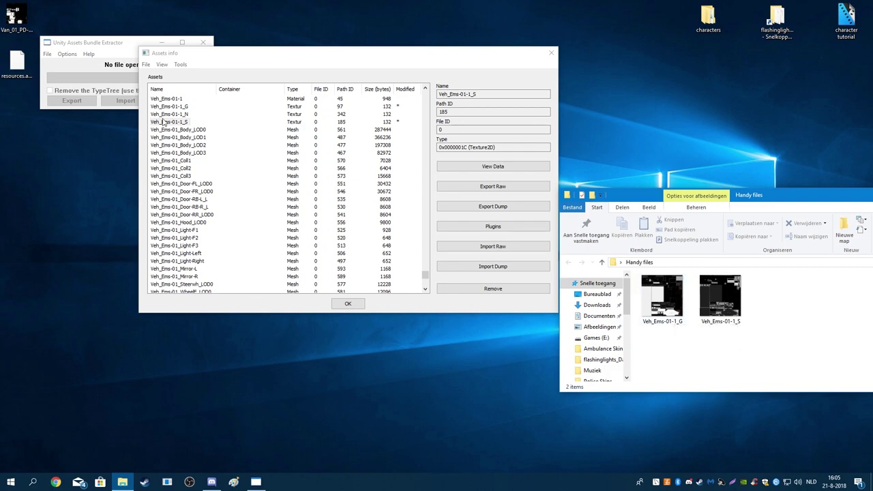
pyautogui.moveTo(848, 199); pyautogui.dragTo(556, 198)
pyautogui.click(717, 195)
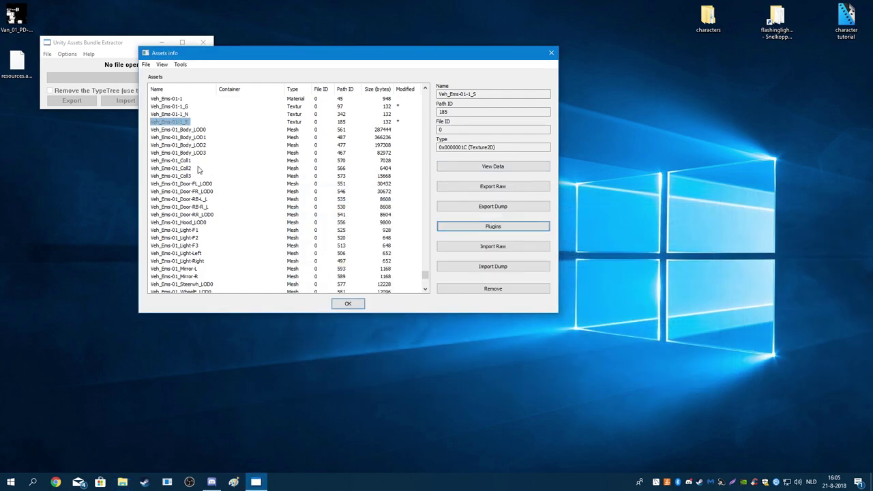
pyautogui.press('f')
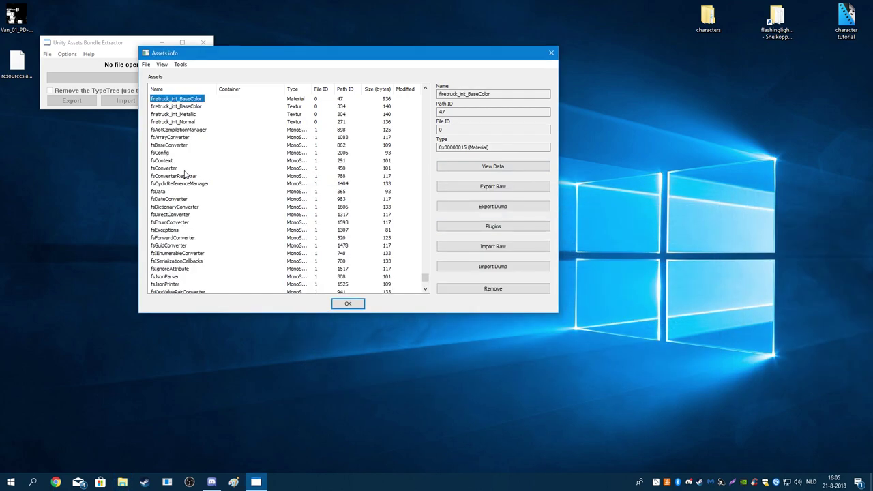
pyautogui.press('i')
# - Move the asset window right and jump the list to the FireTruck01 entries
pyautogui.moveTo(315, 58); pyautogui.dragTo(651, 101)
pyautogui.moveTo(550, 101); pyautogui.dragTo(597, 120)
pyautogui.press('f')
pyautogui.press('p')
pyautogui.press('s')
pyautogui.press('Down')
pyautogui.press('Down')
pyautogui.press('Down')
pyautogui.press('Down')
pyautogui.press('Down')
pyautogui.press('Down')
pyautogui.press('Down')
pyautogui.press('Down')
pyautogui.press('Down')
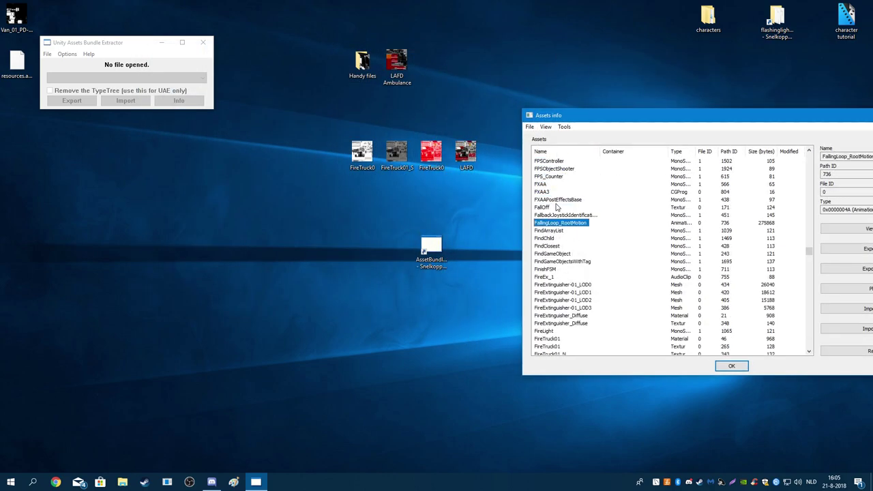
pyautogui.scroll(-1, 574, 313)
pyautogui.click(548, 316)
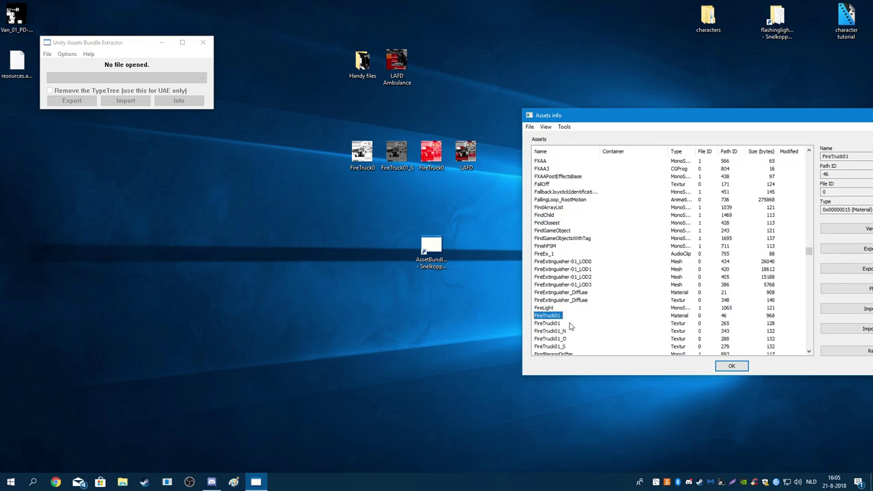
# - Open the texture editor for the FireTruck01 texture row
pyautogui.click(570, 324)
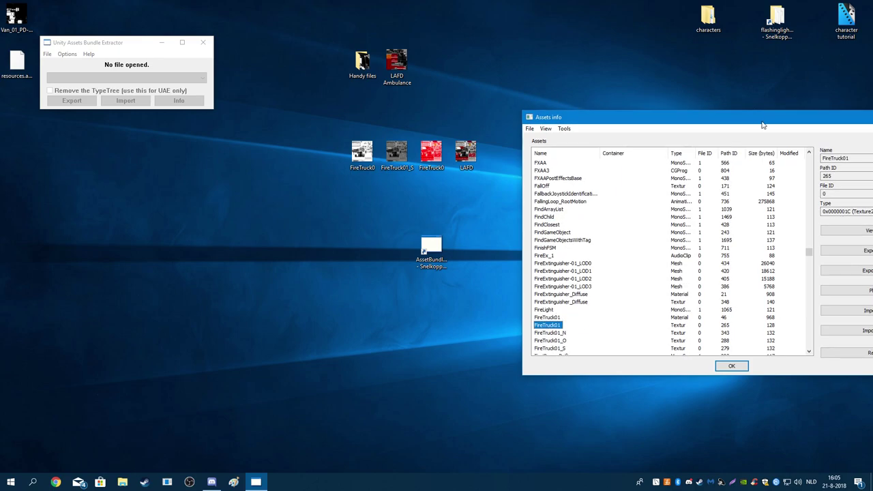
pyautogui.moveTo(790, 115); pyautogui.dragTo(735, 102)
pyautogui.click(824, 279)
pyautogui.click(489, 153)
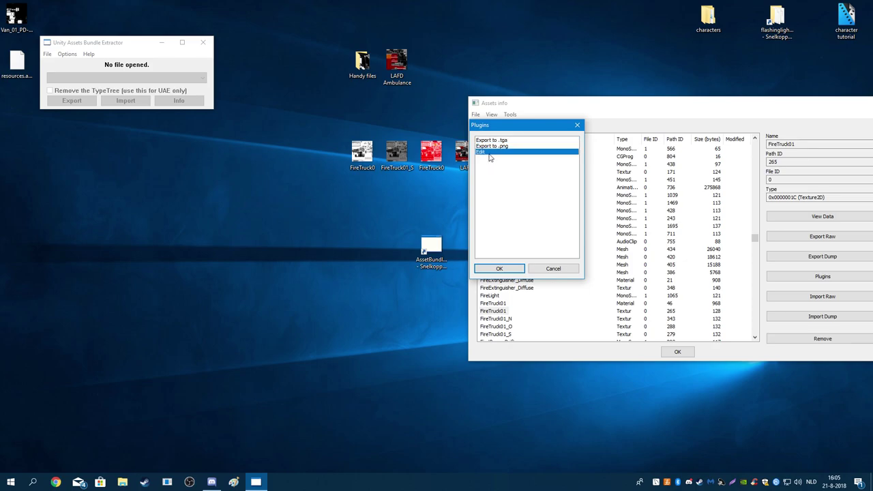
pyautogui.click(500, 268)
# - Load the LAFD image from the desktop (Bureaublad) and apply it to FireTruck01
pyautogui.click(559, 290)
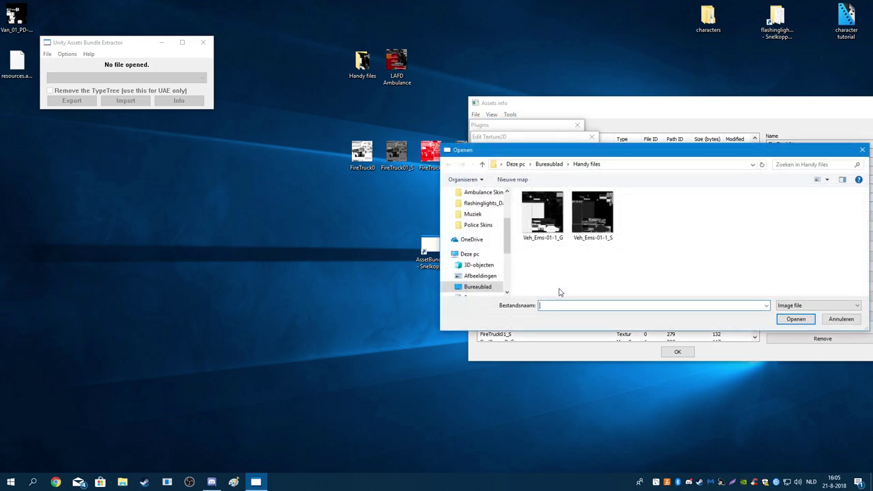
pyautogui.click(478, 287)
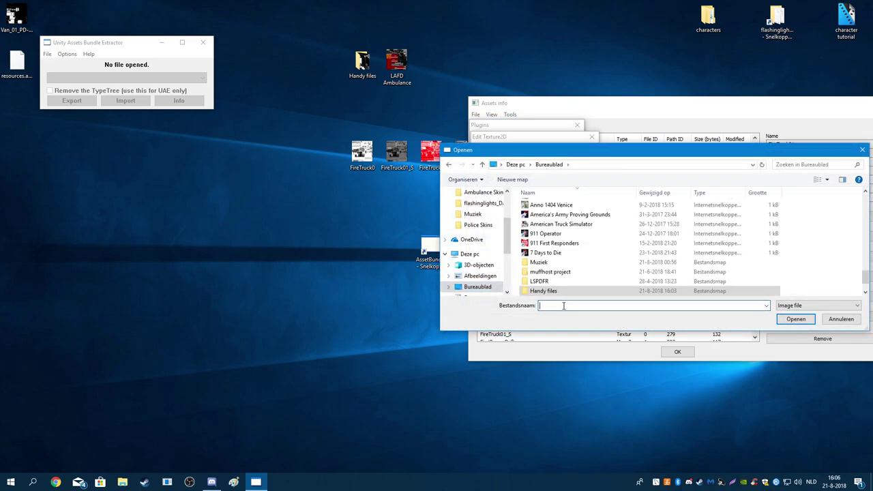
pyautogui.write('LAFD Ambulance.png')
pyautogui.press('Return')
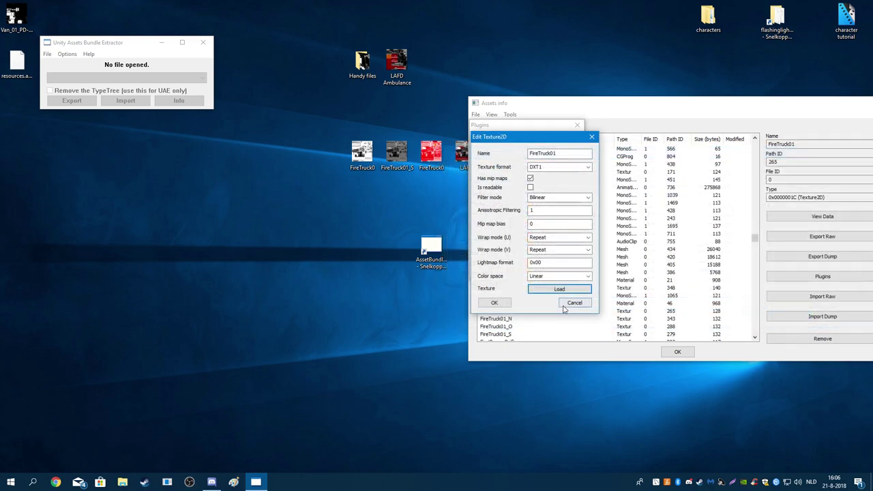
pyautogui.click(526, 176)
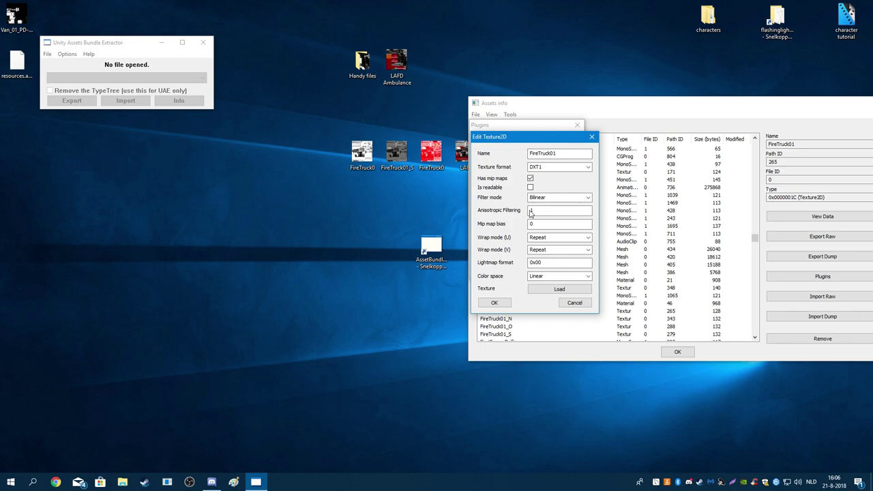
pyautogui.click(494, 302)
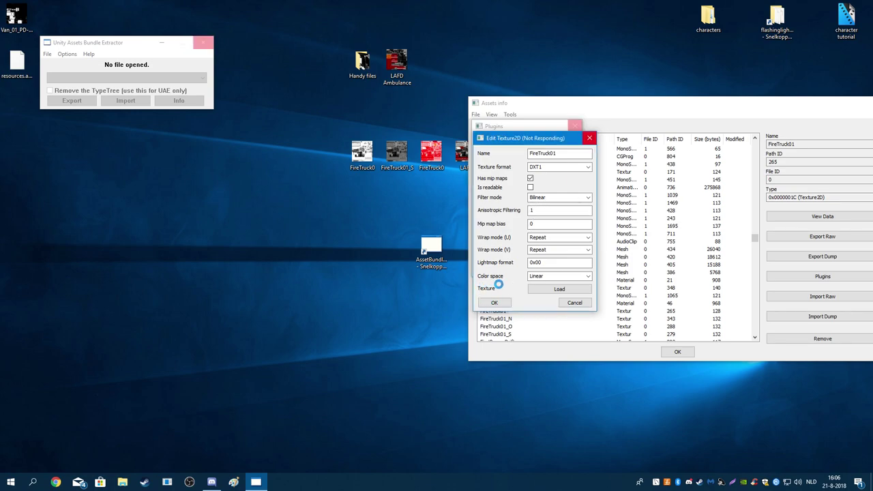
pyautogui.scroll(-3, 522, 275)
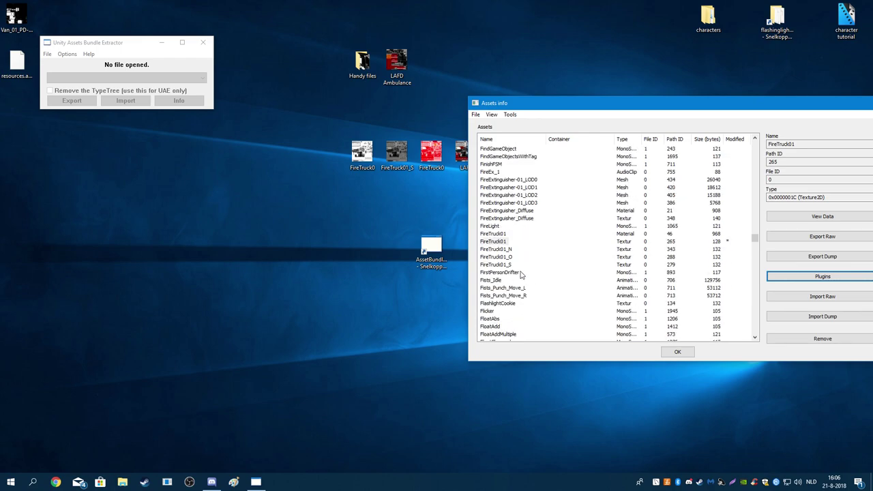
pyautogui.click(497, 250)
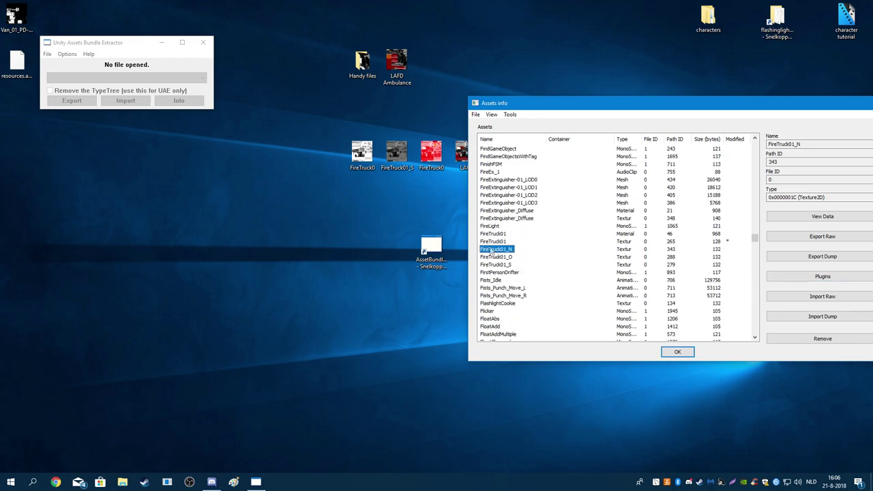
pyautogui.click(382, 166)
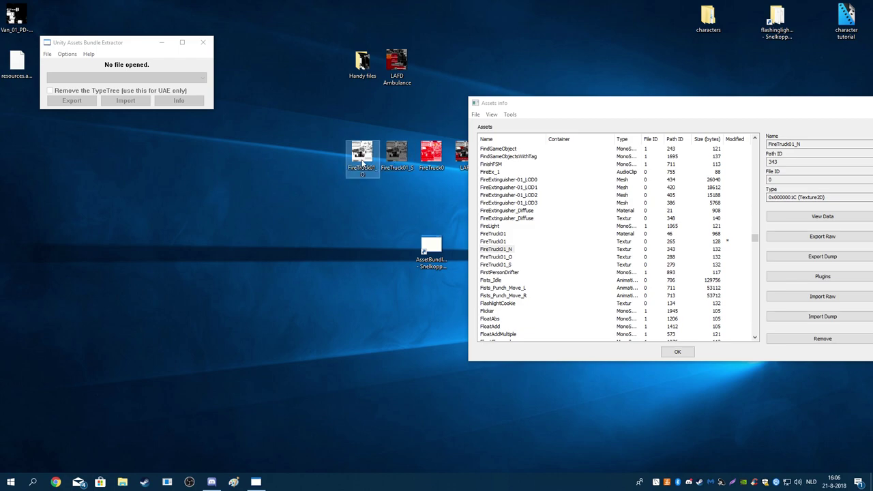
pyautogui.click(431, 155)
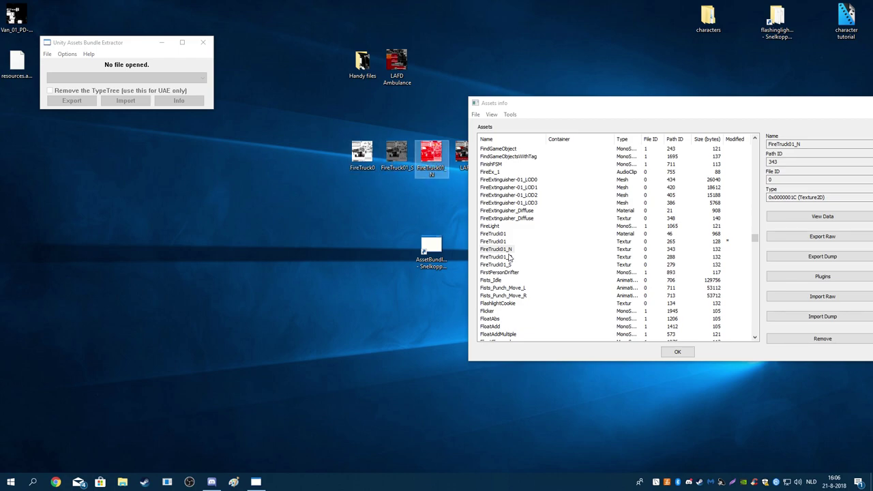
pyautogui.click(491, 102)
pyautogui.moveTo(429, 129); pyautogui.dragTo(340, 205)
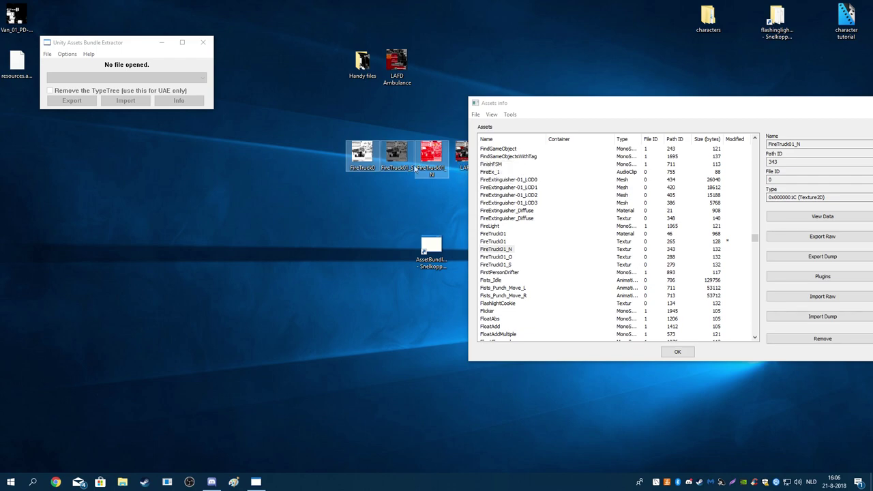
pyautogui.moveTo(447, 106); pyautogui.dragTo(335, 188)
pyautogui.click(360, 150)
pyautogui.doubleClick(360, 150)
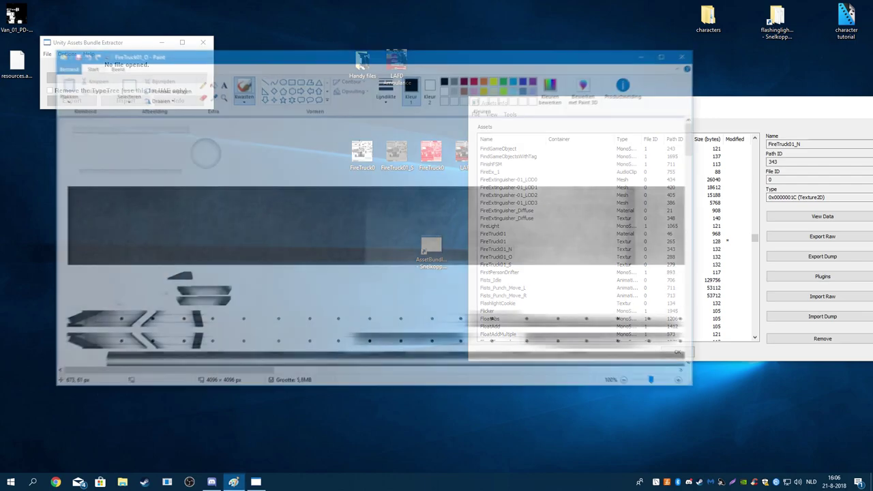
pyautogui.scroll(-10, 372, 242)
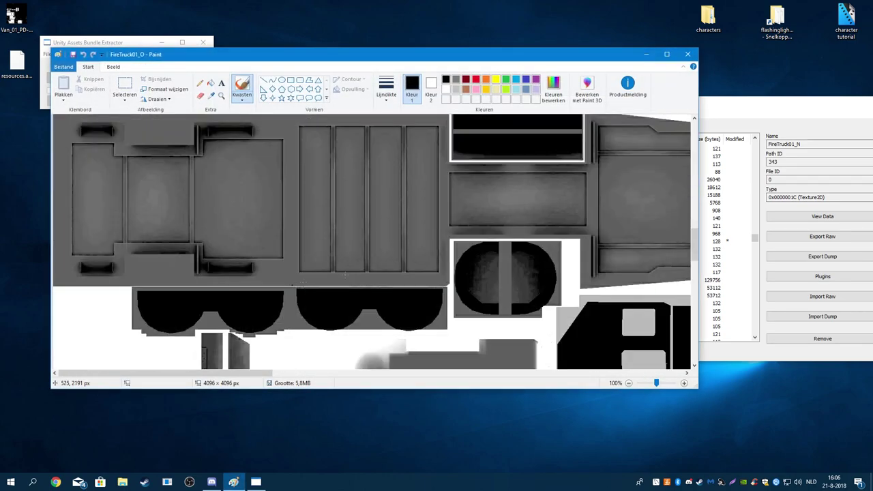
pyautogui.click(687, 54)
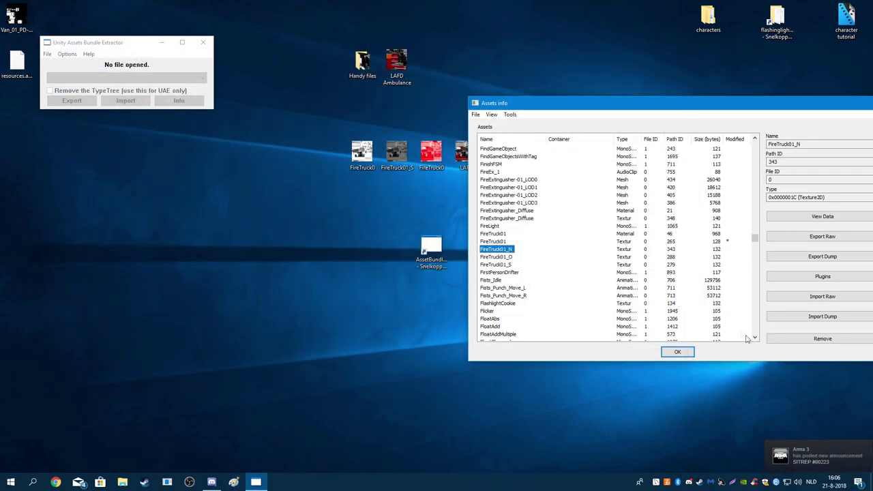
pyautogui.doubleClick(402, 151)
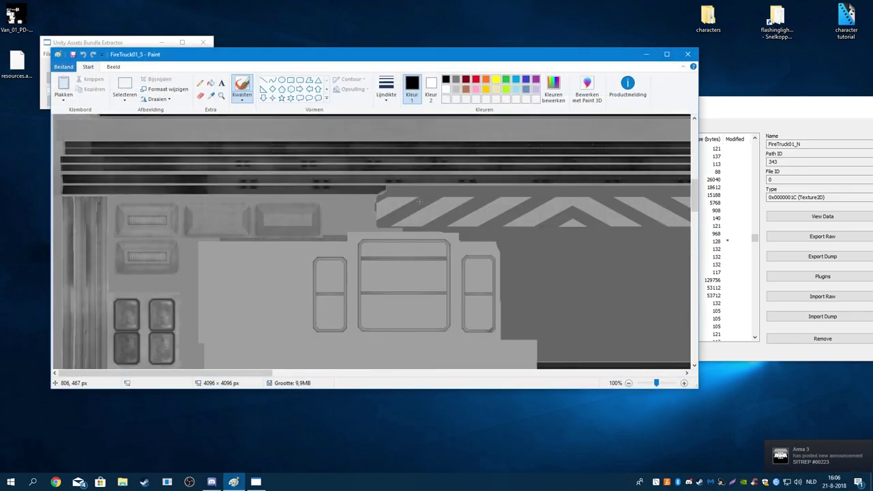
pyautogui.scroll(-3, 419, 201)
pyautogui.click(114, 66)
pyautogui.scroll(-10, 372, 243)
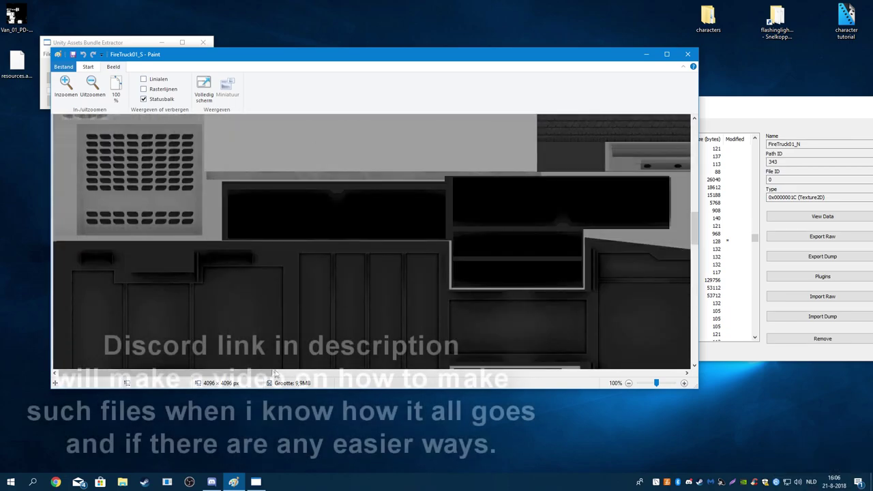
pyautogui.scroll(-10, 423, 355)
pyautogui.click(688, 54)
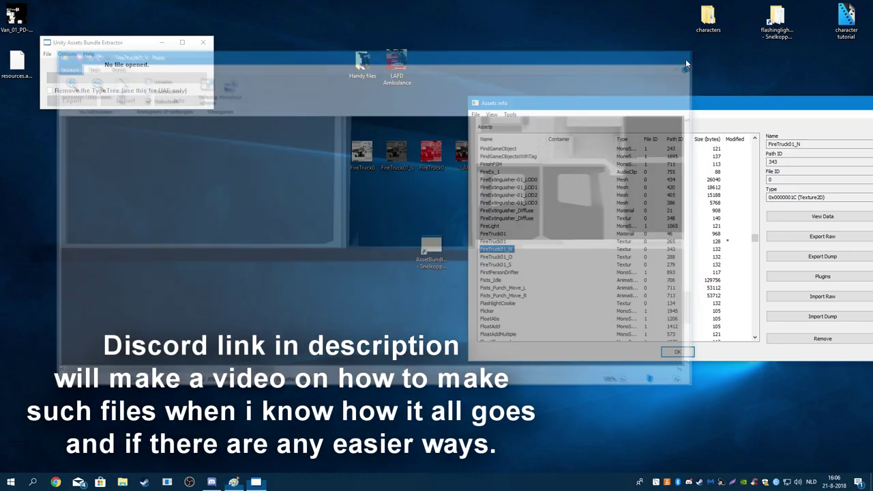
# - Select and then deselect the FireTruck texture files on the desktop
pyautogui.moveTo(453, 119)
pyautogui.mouseDown()
pyautogui.moveTo(409, 186)
pyautogui.moveTo(336, 207)
pyautogui.mouseUp()
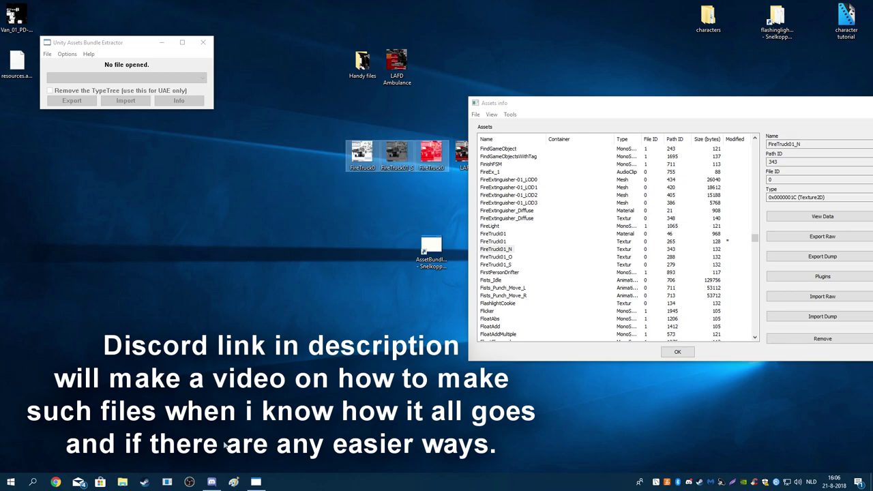
pyautogui.click(261, 428)
pyautogui.moveTo(416, 180); pyautogui.dragTo(189, 109)
pyautogui.click(293, 284)
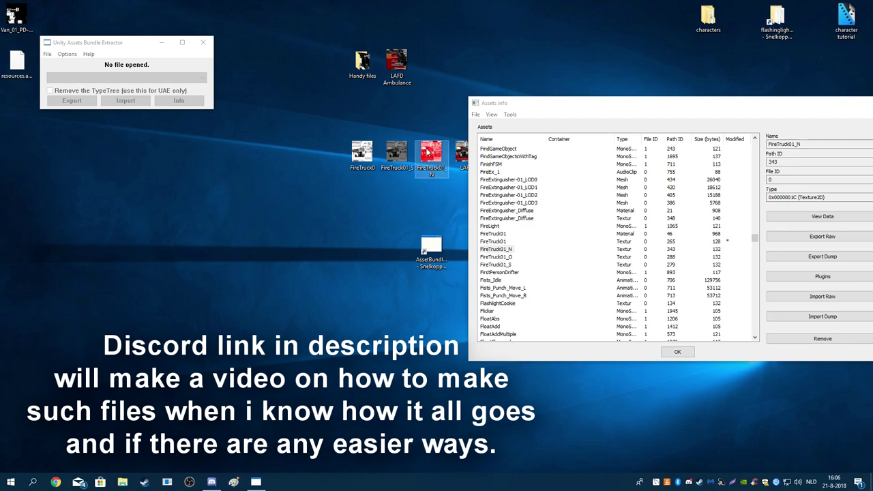
# - Replace the FireTruck01_N texture with FireTruck01_N.png
pyautogui.click(512, 249)
pyautogui.click(823, 276)
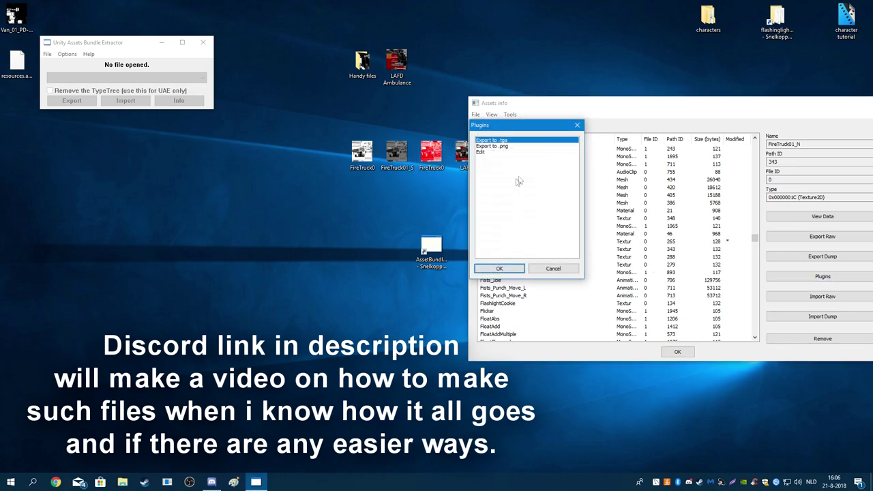
pyautogui.click(508, 148)
pyautogui.click(499, 268)
pyautogui.click(558, 290)
pyautogui.write('Fir')
pyautogui.press('Down')
pyautogui.press('Return')
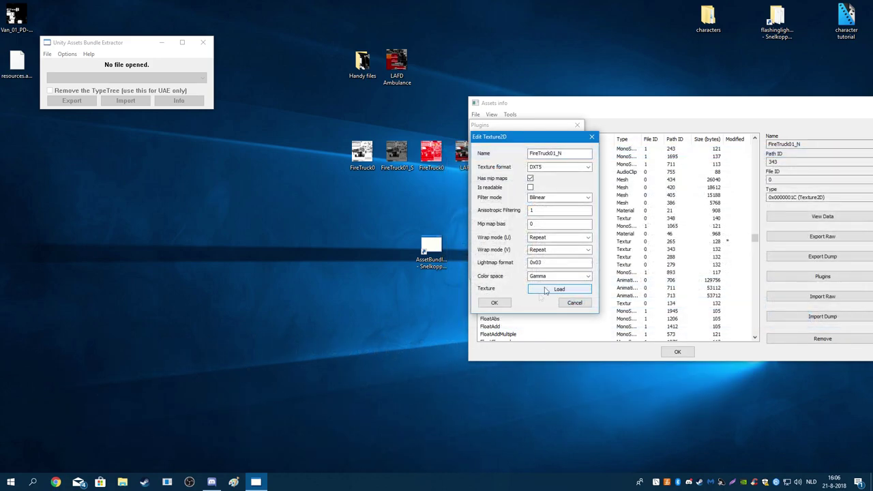
pyautogui.click(495, 302)
pyautogui.click(523, 175)
pyautogui.click(499, 304)
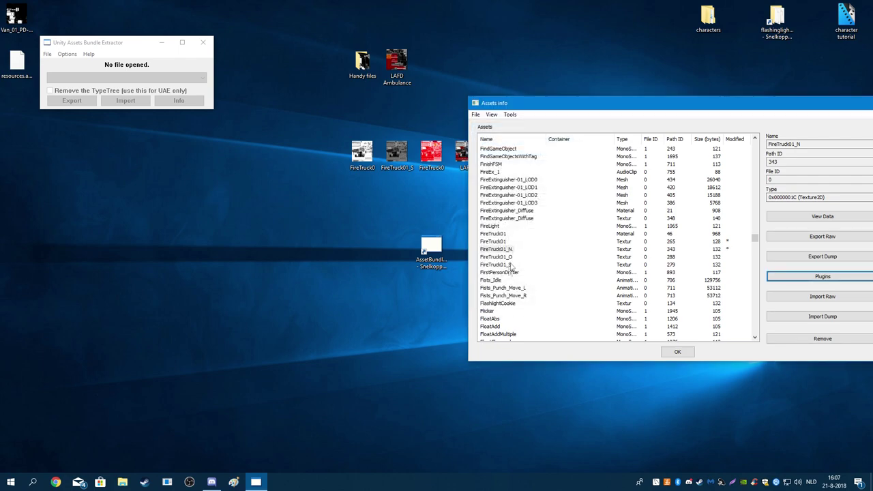
# - Replace the FireTruck01_O texture with its matching PNG image
pyautogui.click(511, 257)
pyautogui.click(798, 277)
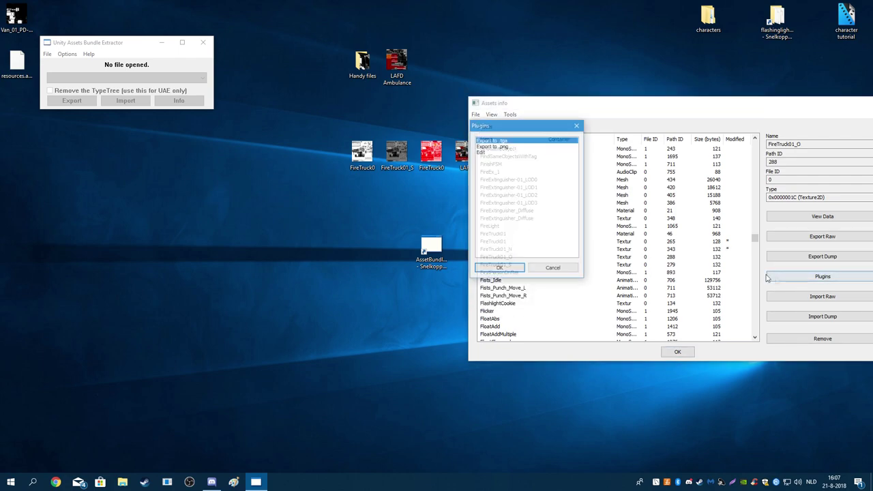
pyautogui.doubleClick(509, 151)
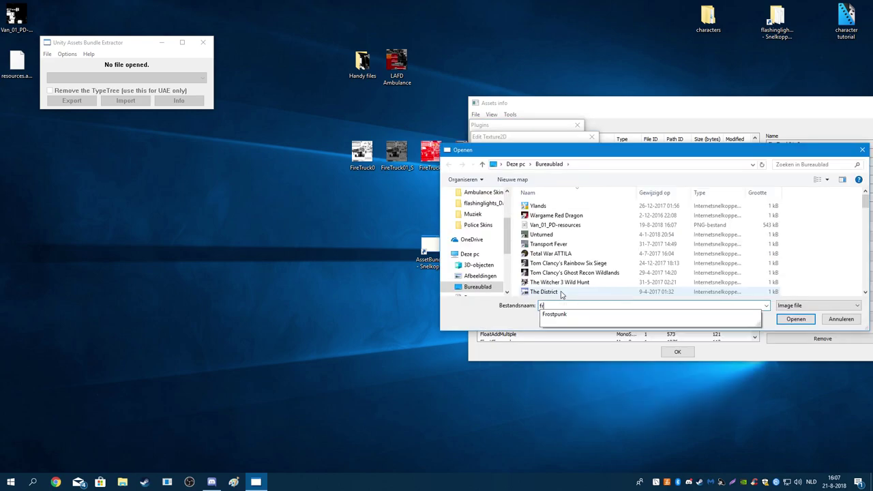
pyautogui.click(560, 288)
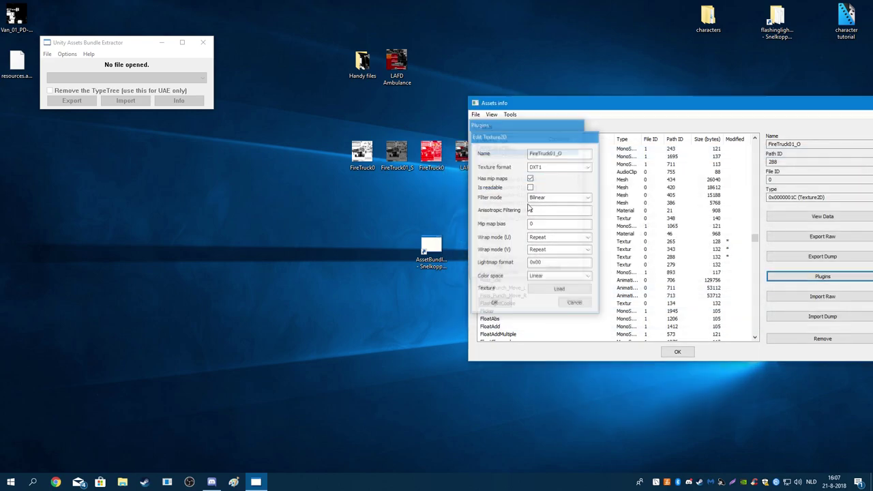
pyautogui.write('f')
pyautogui.click(564, 357)
pyautogui.press('Return')
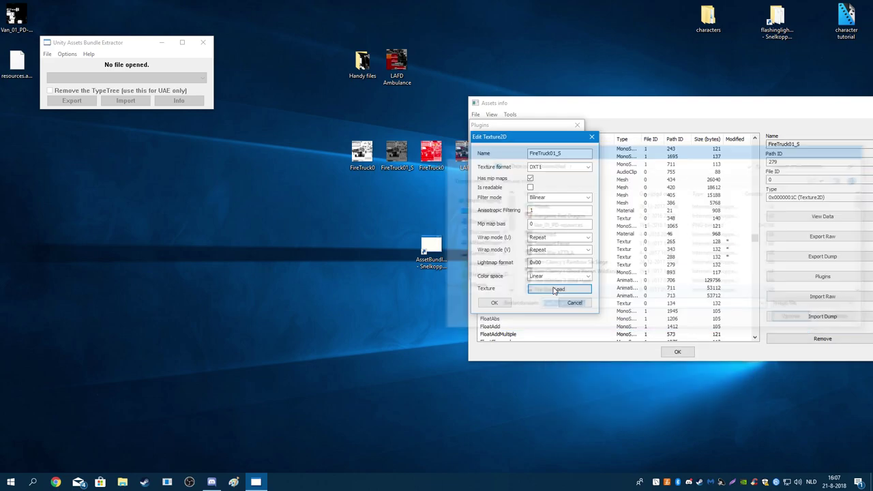
pyautogui.press('Return')
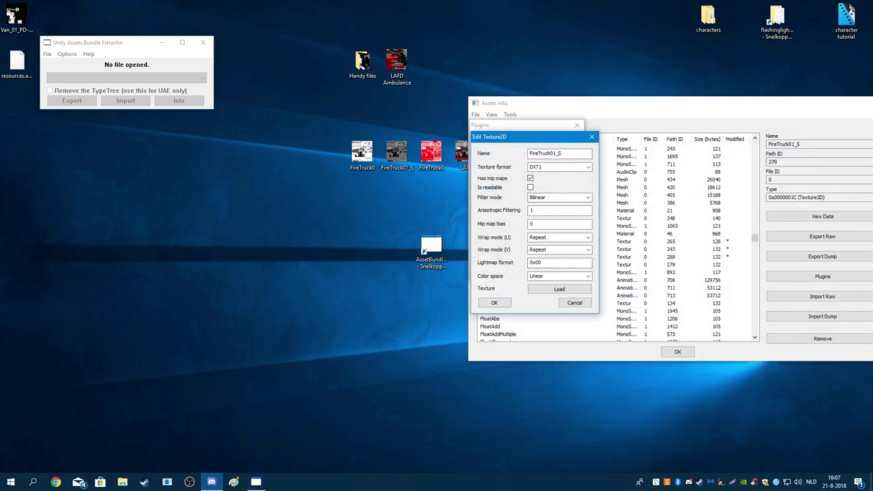
pyautogui.press('Return')
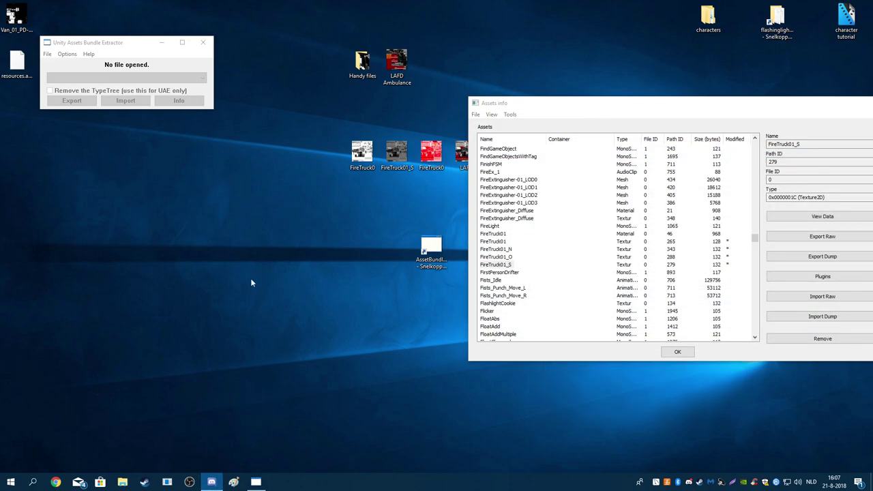
# - Save the changes as resources.assets on the desktop, overwriting the existing file
pyautogui.click(679, 352)
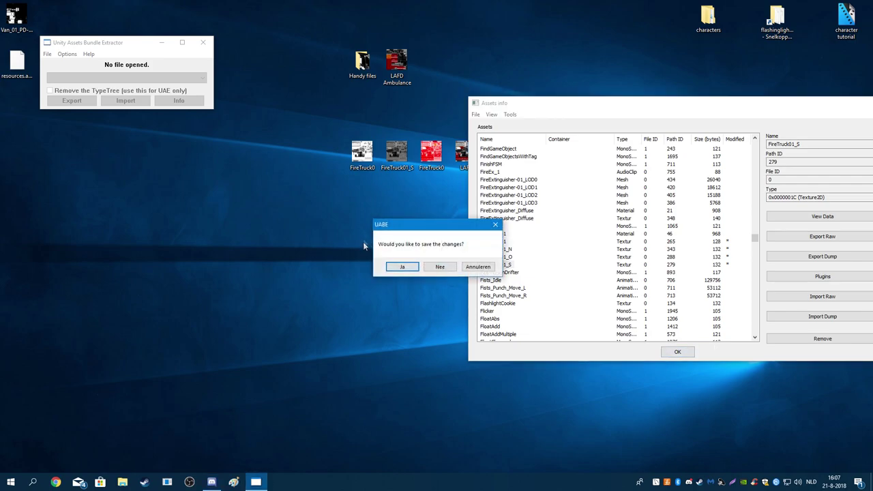
pyautogui.click(402, 267)
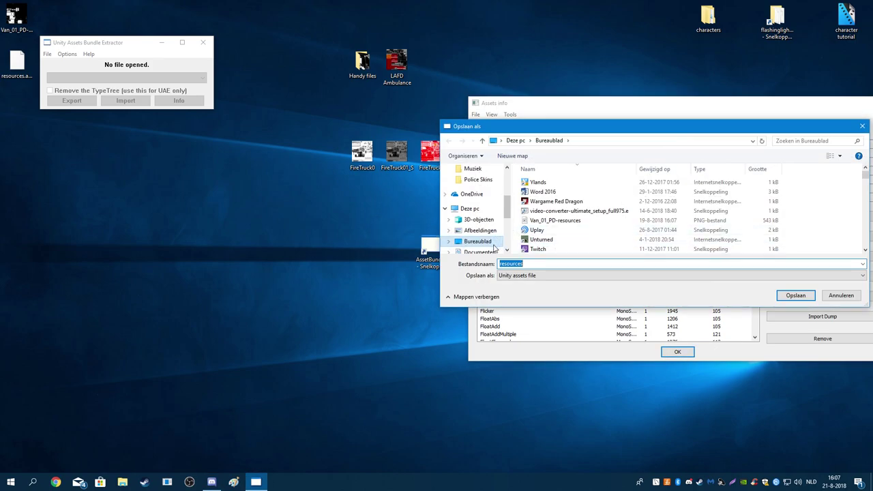
pyautogui.click(793, 296)
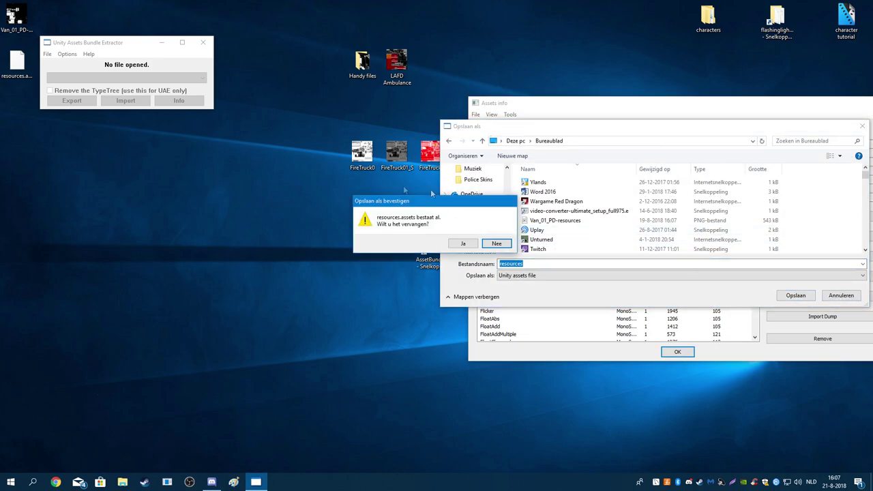
pyautogui.click(462, 242)
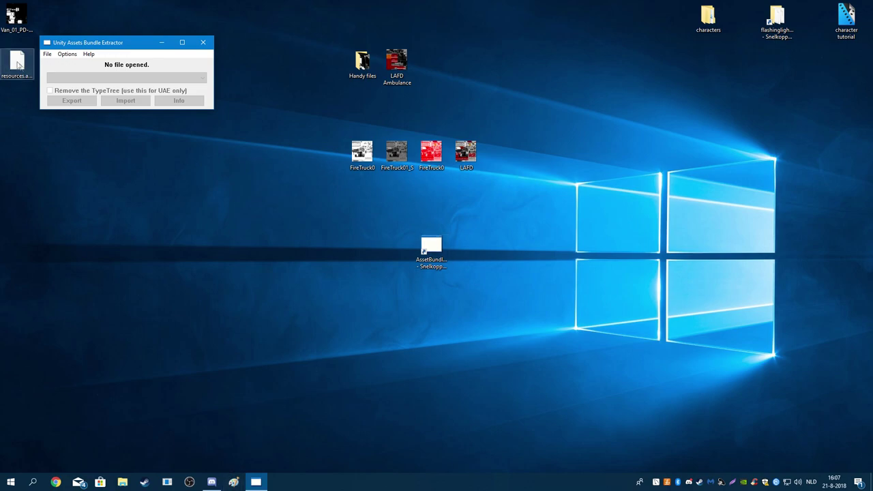
# - Copy resources.assets into flashinglights_Data, replacing the old file
pyautogui.moveTo(22, 69); pyautogui.dragTo(90, 253)
pyautogui.doubleClick(777, 19)
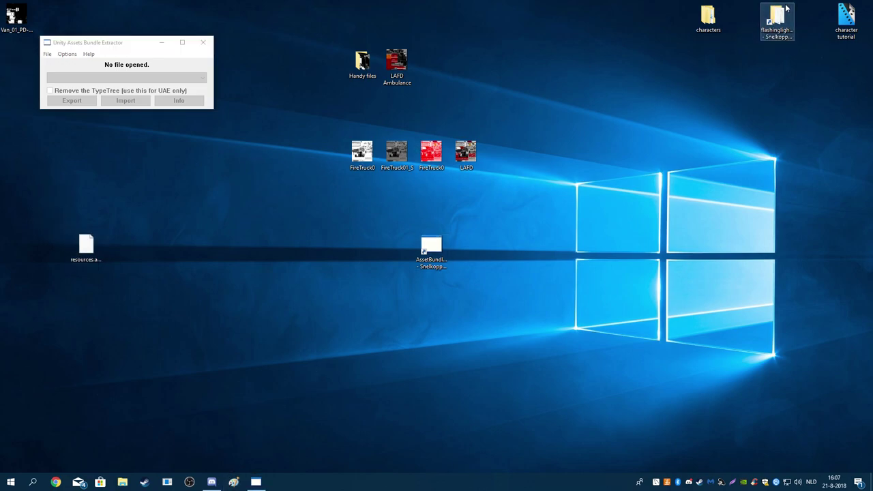
pyautogui.click(433, 299)
pyautogui.moveTo(86, 247); pyautogui.dragTo(437, 365)
pyautogui.click(489, 180)
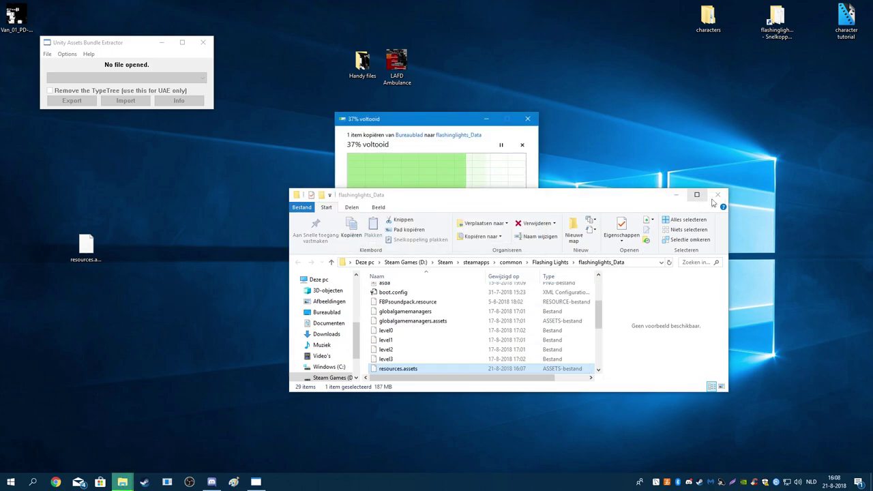
# - Close the flashinglights_Data window and UABE, and tidy the desktop
pyautogui.click(718, 195)
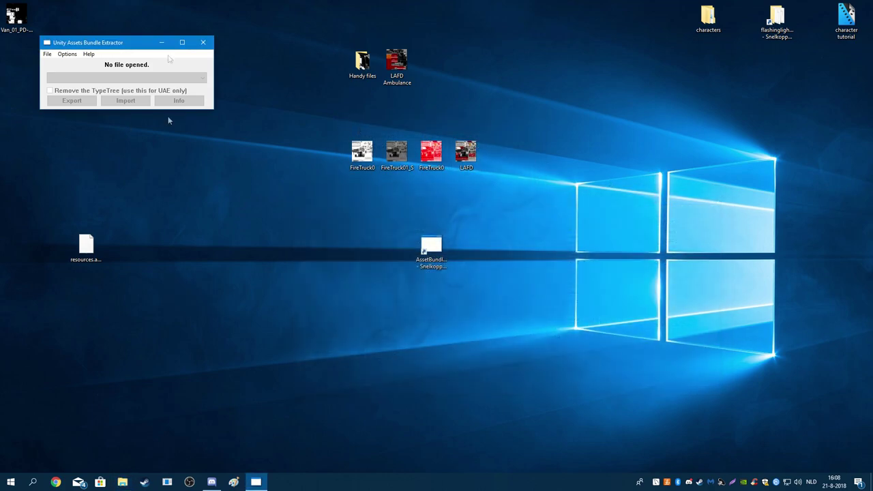
pyautogui.click(207, 43)
pyautogui.moveTo(86, 247); pyautogui.dragTo(224, 65)
pyautogui.click(340, 126)
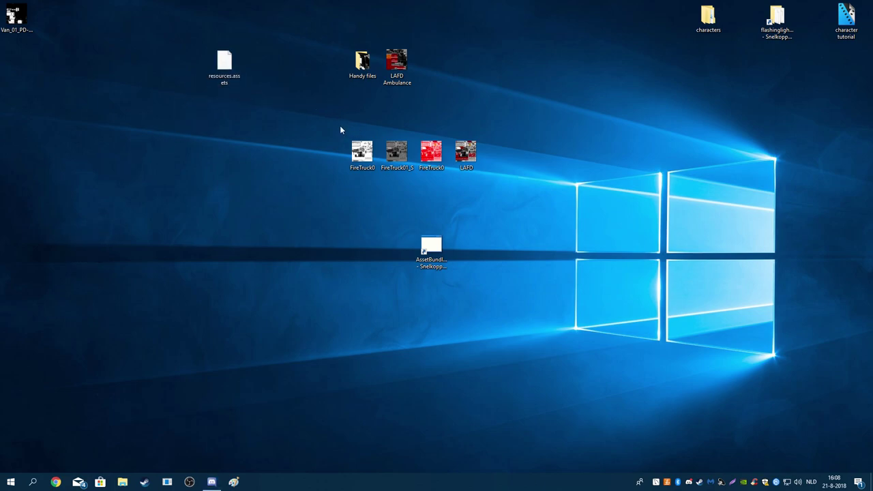